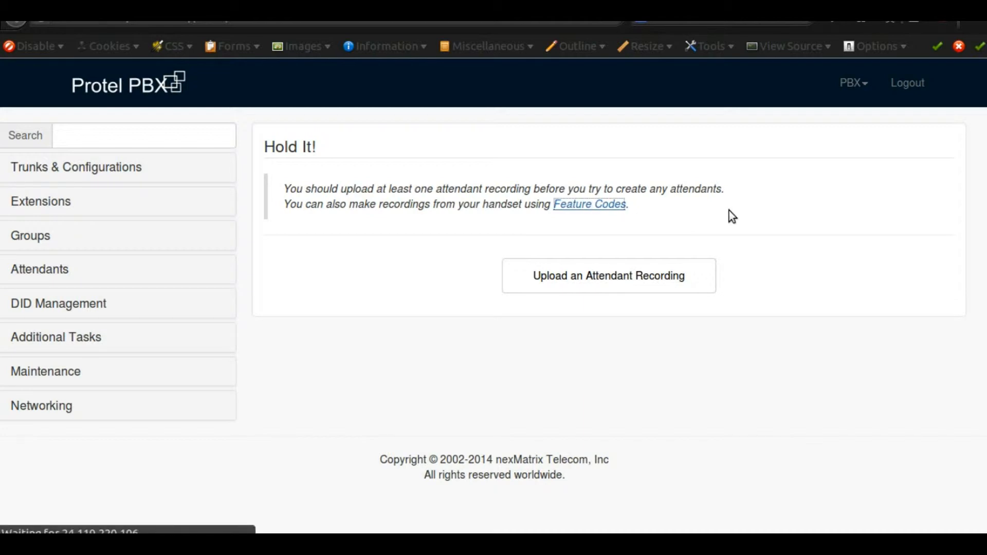
Examine the feature codes list, focusing on the code for recording an attendant from a handset
{"action": "scroll", "coordinate": [735, 282], "scroll_direction": "down", "scroll_amount": 3}
{"action": "scroll", "coordinate": [735, 282], "scroll_direction": "up", "scroll_amount": 3}
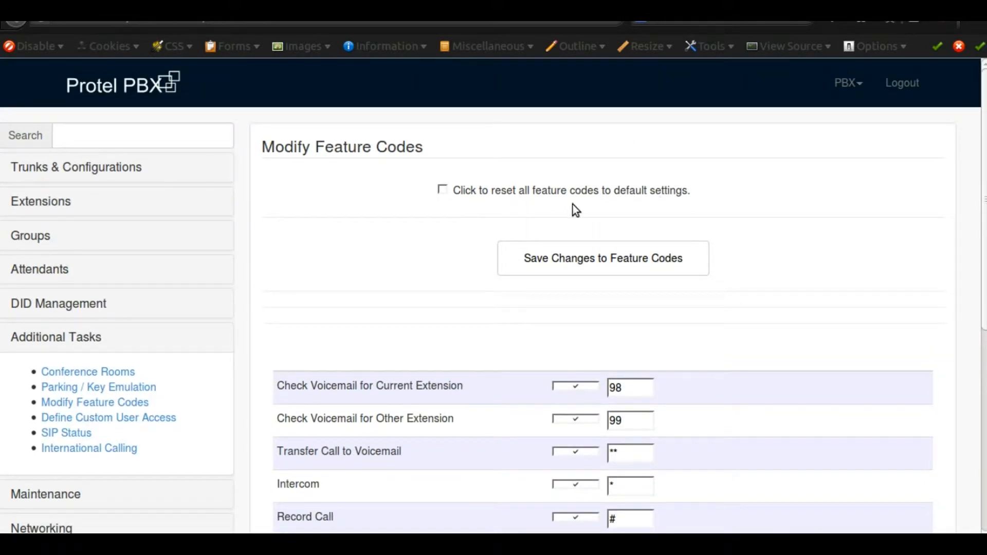
{"action": "scroll", "coordinate": [648, 241], "scroll_direction": "down", "scroll_amount": 2}
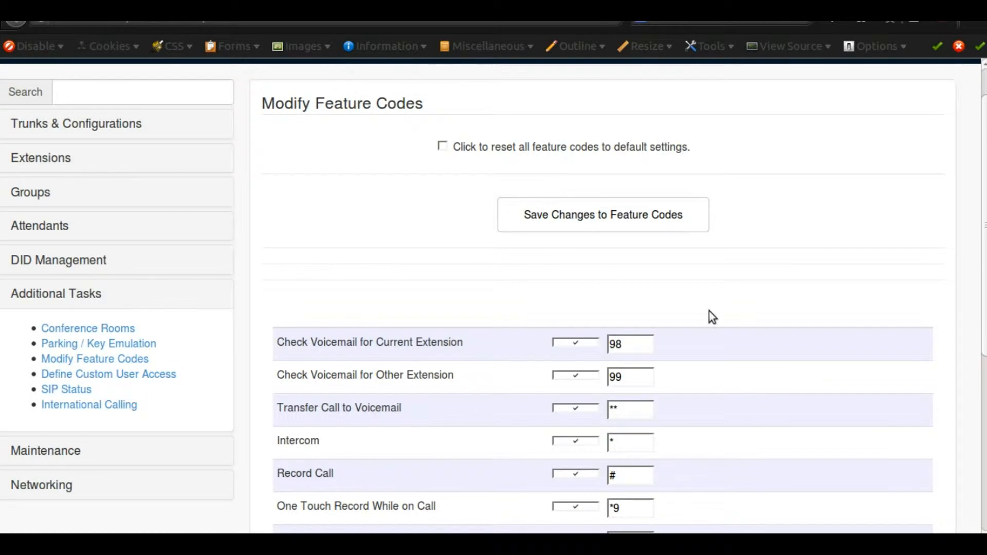
{"action": "scroll", "coordinate": [730, 313], "scroll_direction": "down", "scroll_amount": 4}
{"action": "scroll", "coordinate": [754, 310], "scroll_direction": "down", "scroll_amount": 3}
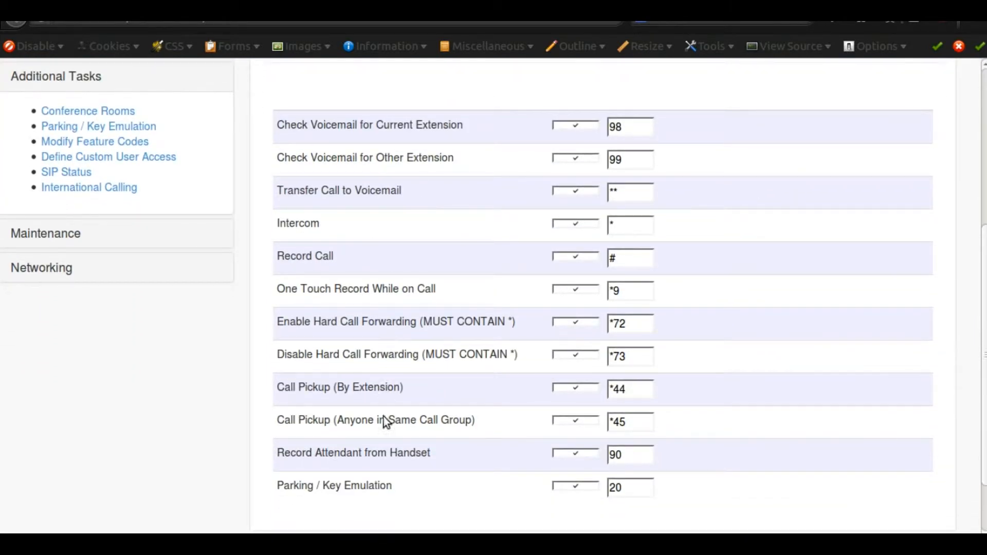
{"action": "left_click_drag", "start_coordinate": [279, 452], "coordinate": [439, 460]}
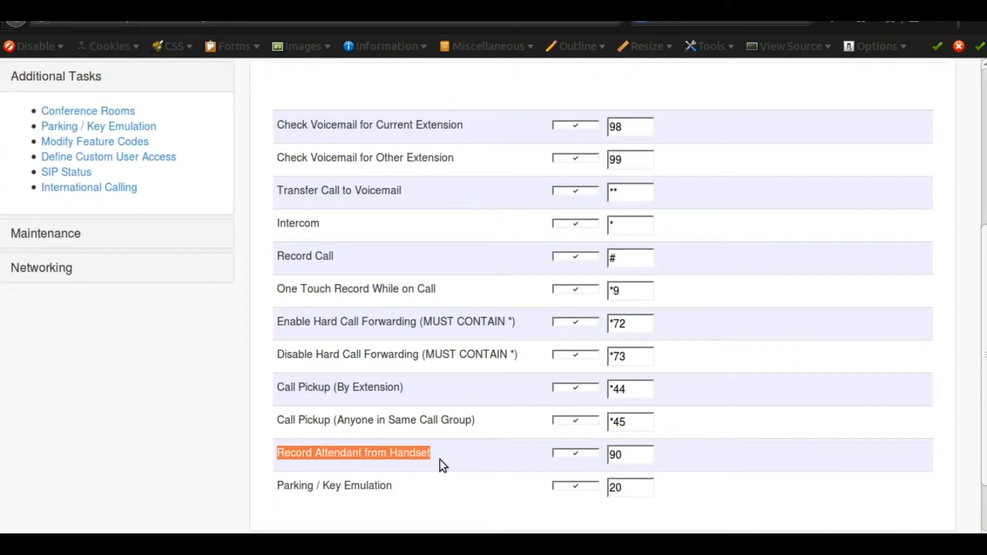
{"action": "double_click", "coordinate": [627, 456]}
{"action": "left_click", "coordinate": [681, 460]}
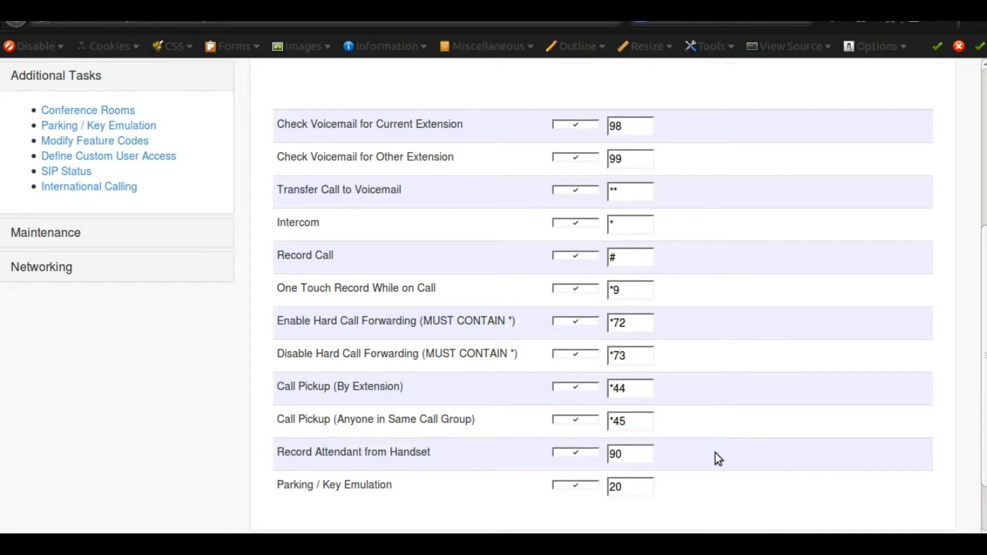
{"action": "scroll", "coordinate": [718, 458], "scroll_direction": "down", "scroll_amount": 3}
{"action": "scroll", "coordinate": [715, 458], "scroll_direction": "up", "scroll_amount": 7}
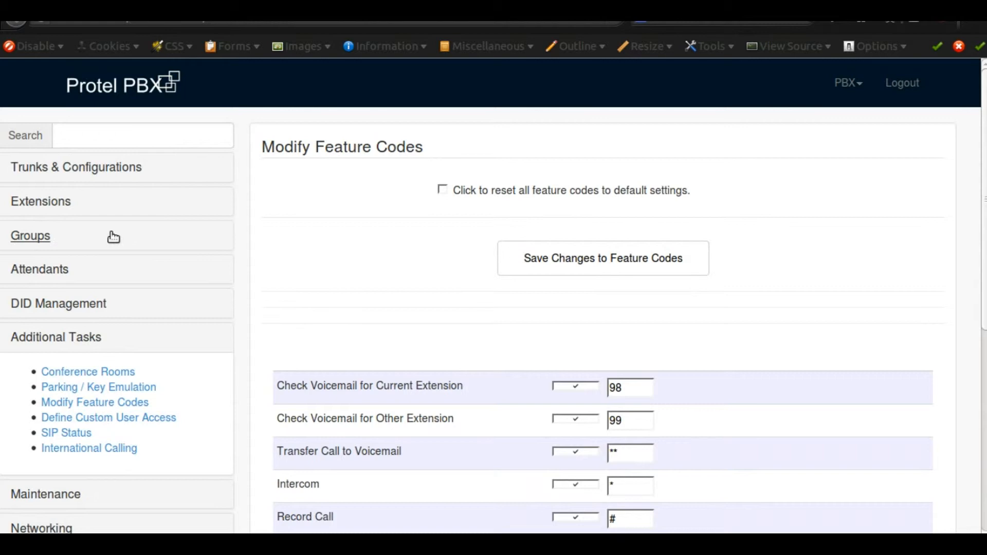
Return to creating a new attendant and open the attendant recording upload form from there
{"action": "left_click", "coordinate": [50, 275]}
{"action": "left_click", "coordinate": [78, 304]}
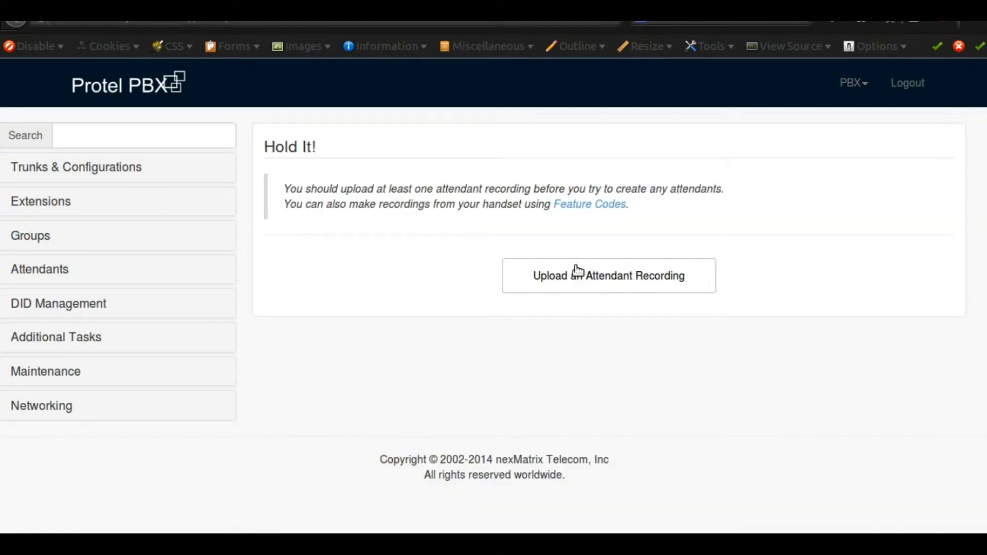
{"action": "left_click", "coordinate": [575, 282]}
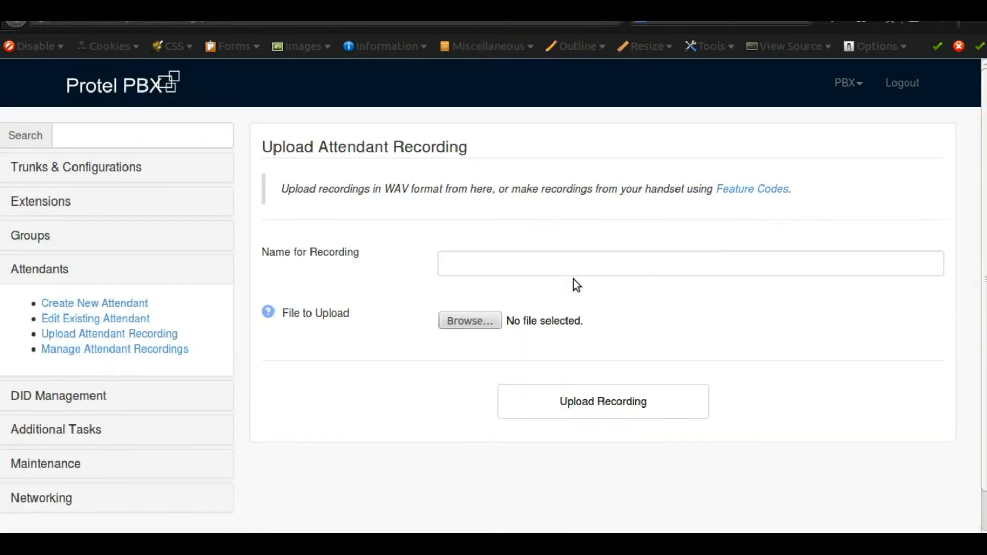
Upload Lunch.wav from the home folder as an attendant recording named Lunch
{"action": "left_click", "coordinate": [522, 273]}
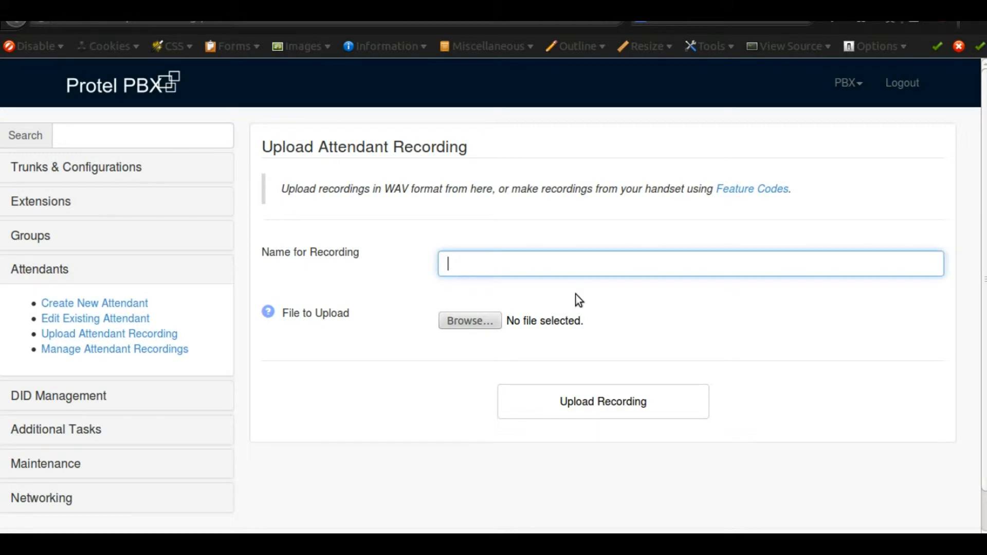
{"action": "type", "text": "Lunch"}
{"action": "left_click", "coordinate": [481, 316]}
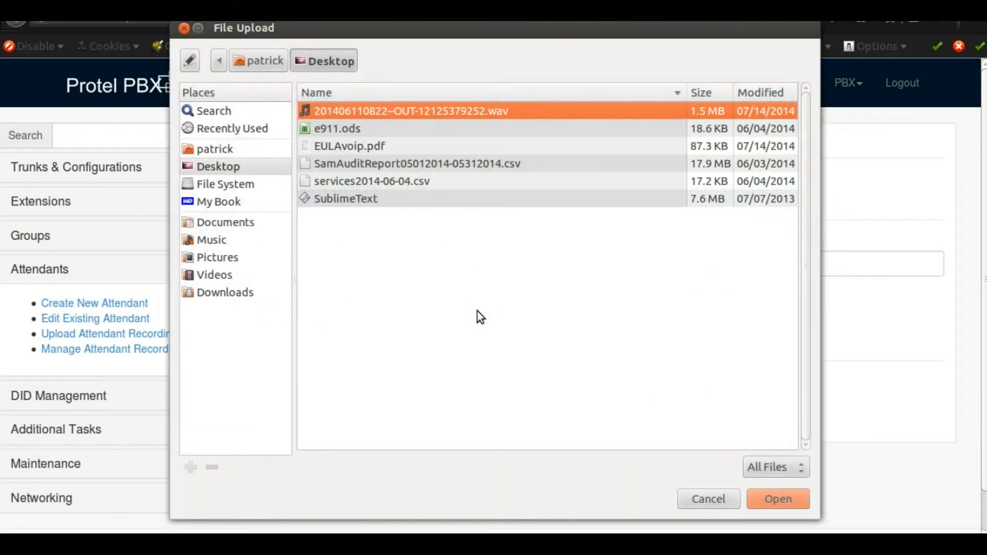
{"action": "left_click", "coordinate": [223, 226]}
{"action": "scroll", "coordinate": [434, 386], "scroll_direction": "down", "scroll_amount": 2}
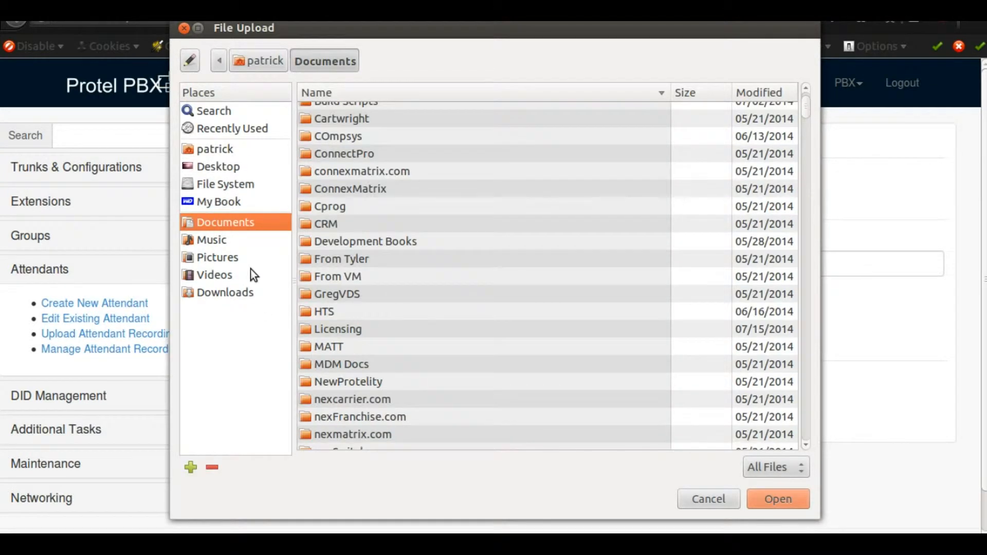
{"action": "left_click", "coordinate": [272, 60]}
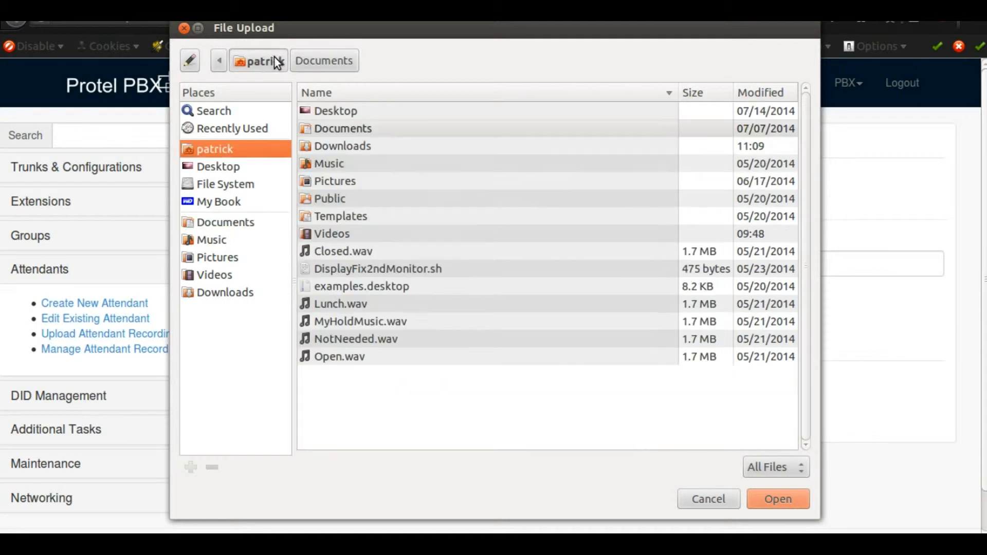
{"action": "double_click", "coordinate": [374, 304]}
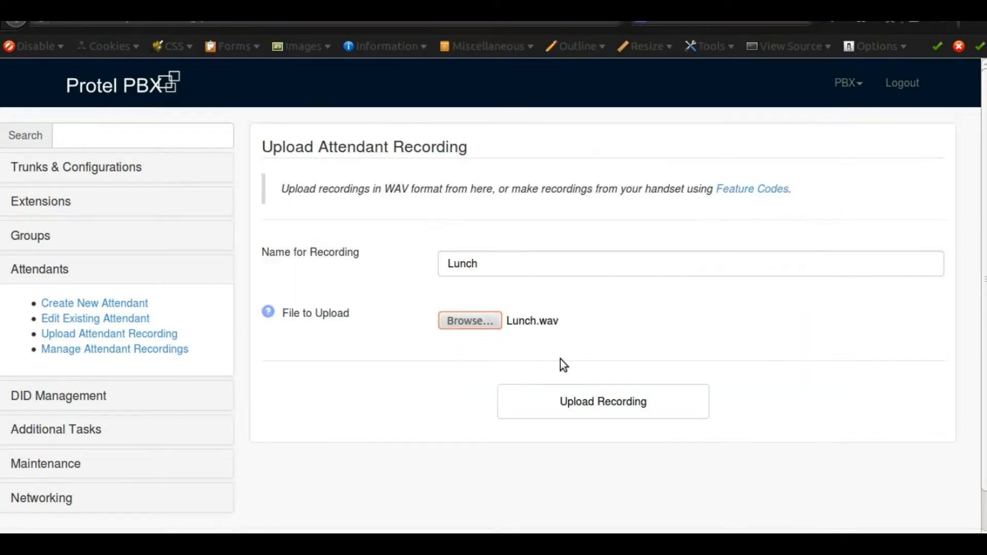
{"action": "left_click", "coordinate": [590, 407]}
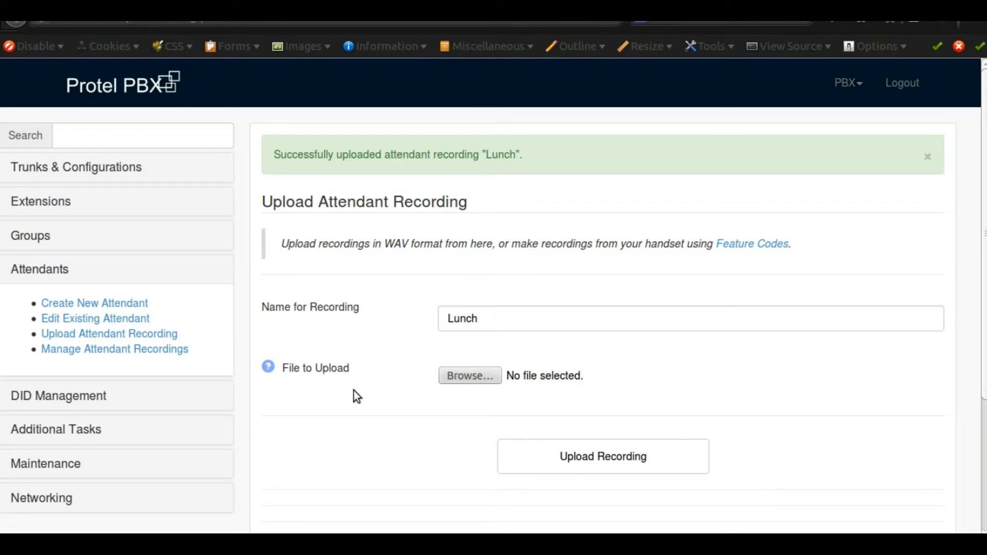
Upload Open.wav as an attendant recording named Open
{"action": "double_click", "coordinate": [461, 319]}
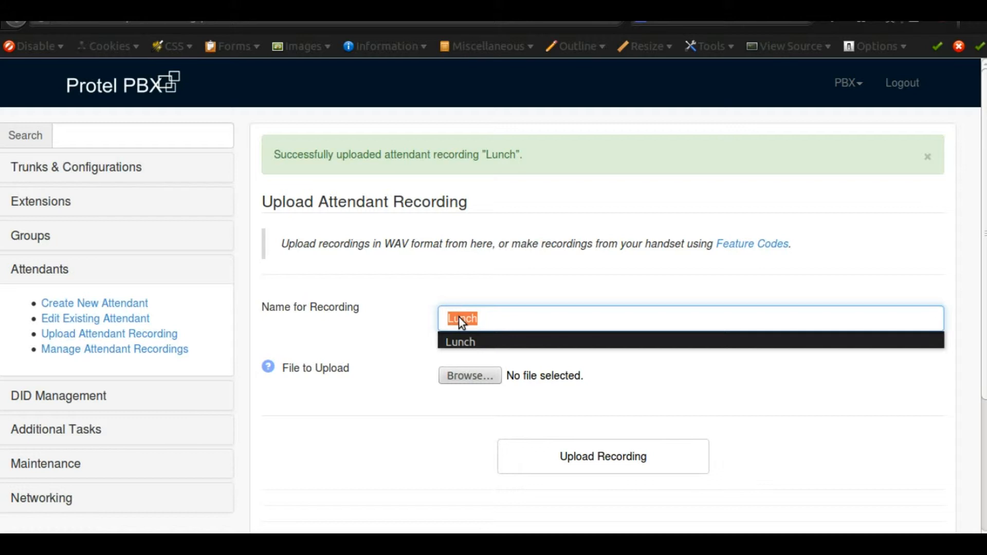
{"action": "type", "text": "Open"}
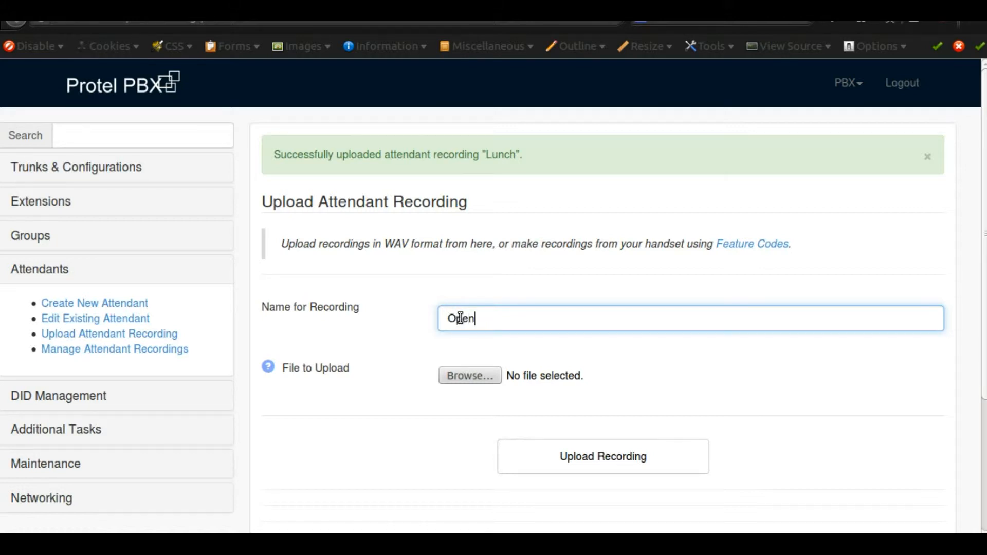
{"action": "left_click", "coordinate": [464, 373]}
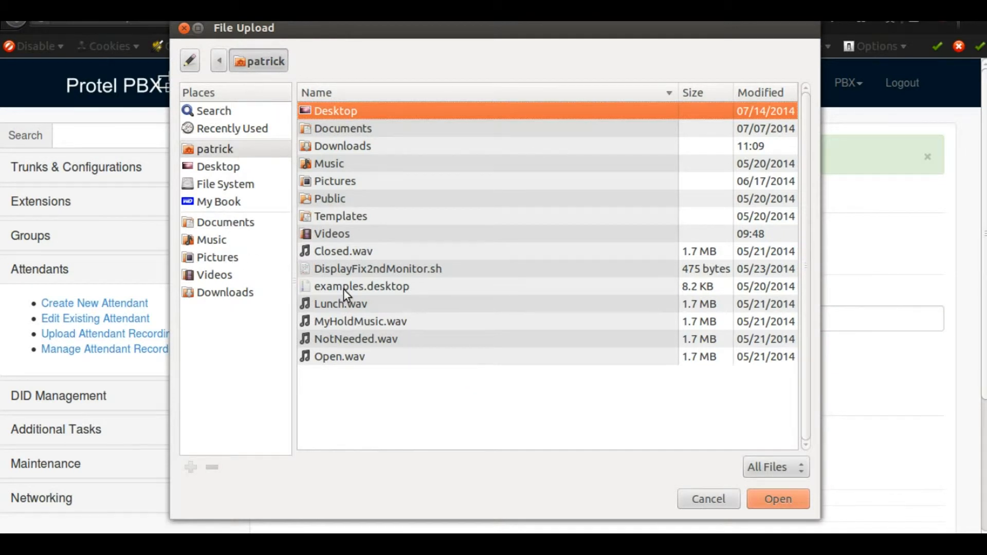
{"action": "double_click", "coordinate": [353, 359]}
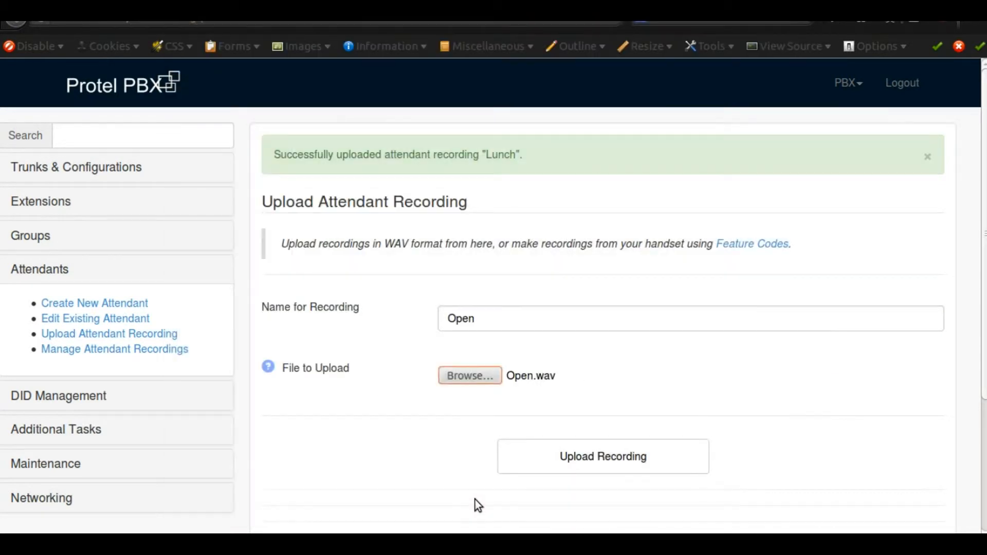
{"action": "left_click", "coordinate": [579, 464]}
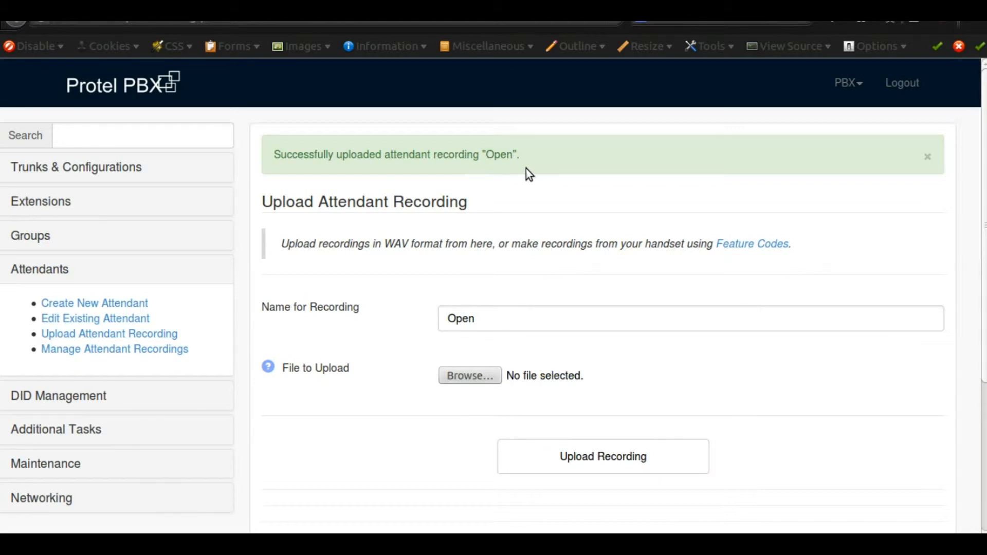
Upload Closed.wav as an attendant recording named Closed
{"action": "double_click", "coordinate": [462, 318]}
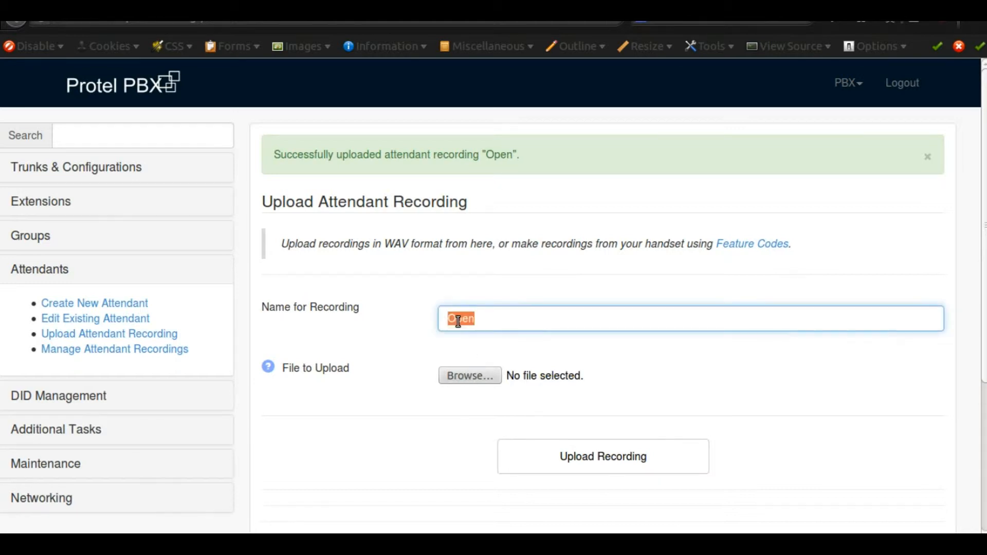
{"action": "type", "text": "Closed"}
{"action": "left_click", "coordinate": [474, 377]}
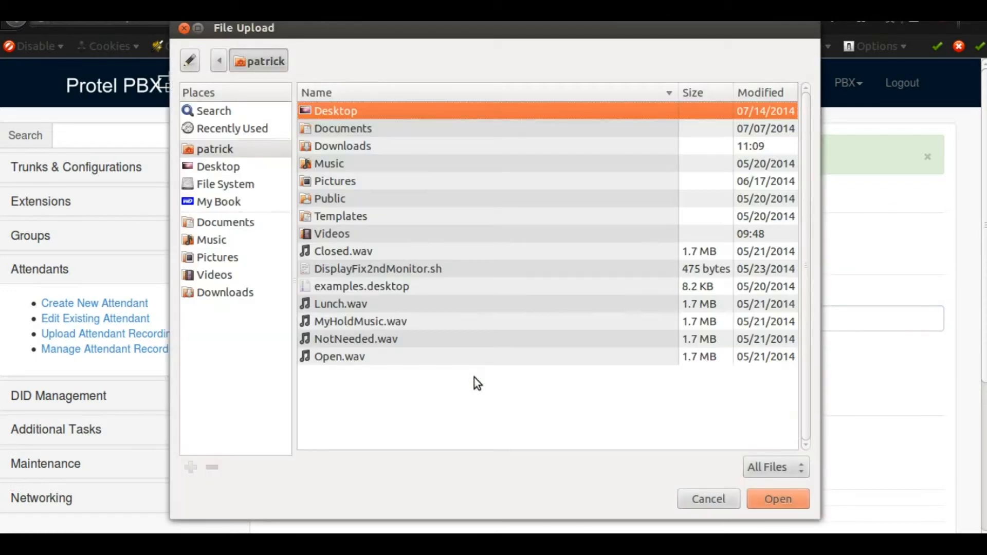
{"action": "double_click", "coordinate": [340, 248]}
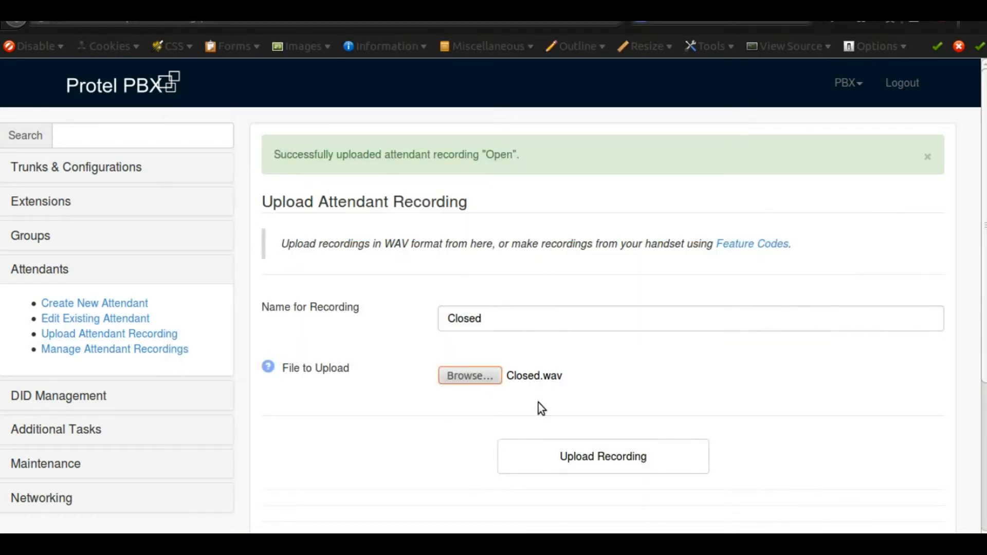
{"action": "left_click", "coordinate": [591, 456]}
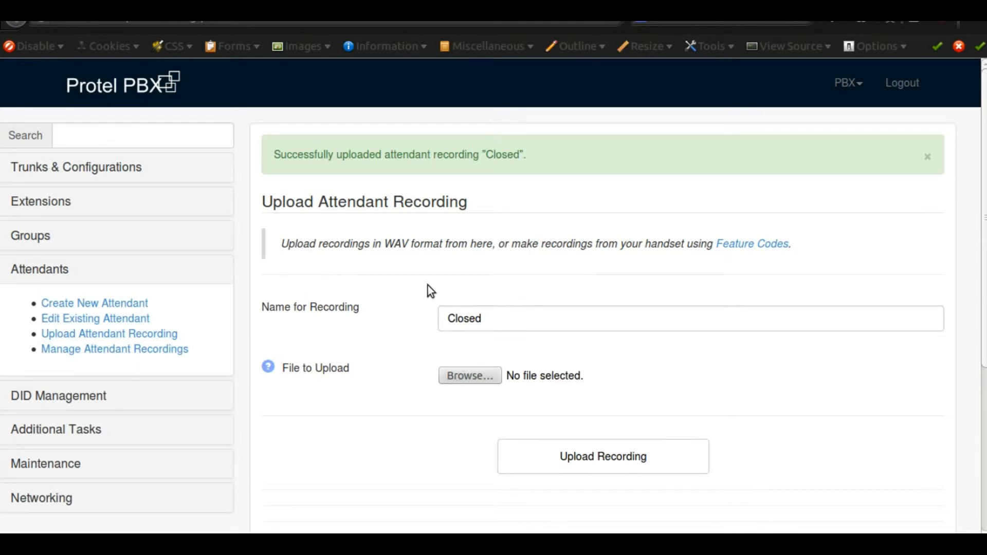
Upload NotNeeded.wav as an attendant recording named NotNeeded
{"action": "double_click", "coordinate": [469, 318]}
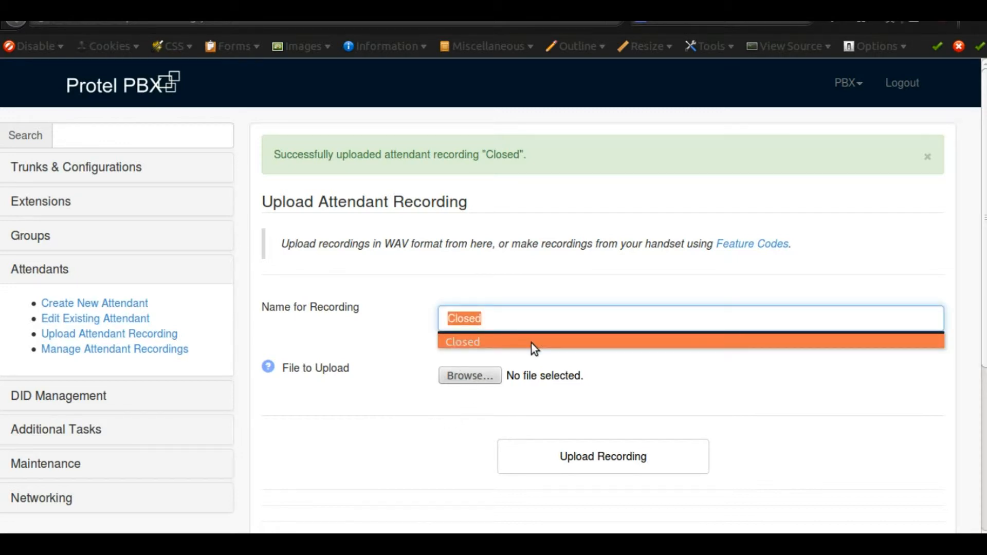
{"action": "type", "text": "NotNeeded"}
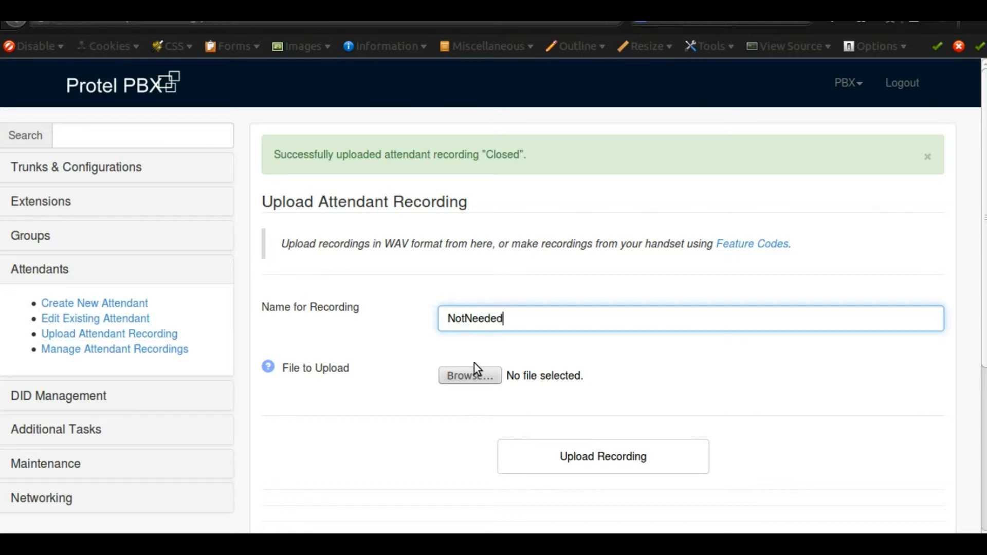
{"action": "left_click", "coordinate": [471, 377]}
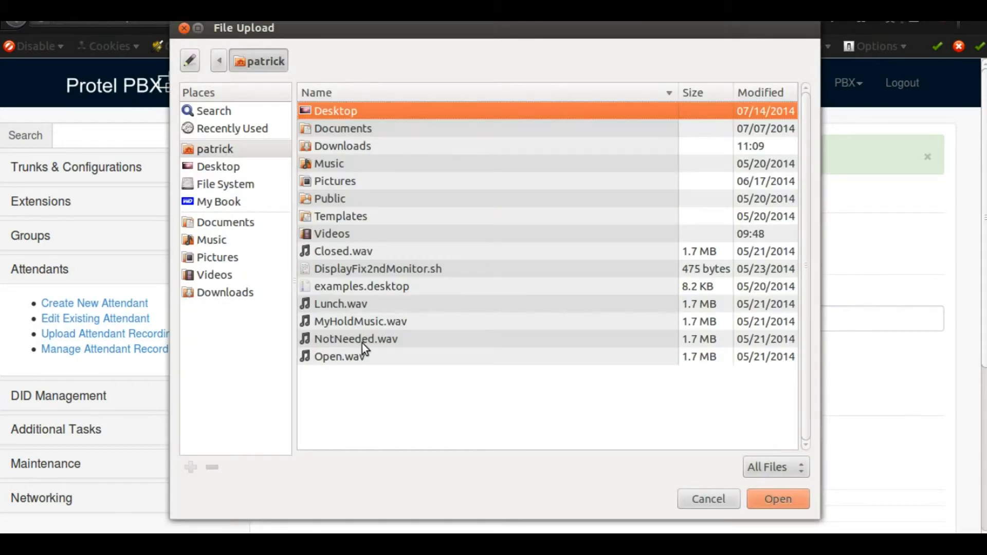
{"action": "left_click", "coordinate": [362, 340]}
{"action": "left_click", "coordinate": [778, 498]}
{"action": "left_click", "coordinate": [588, 462]}
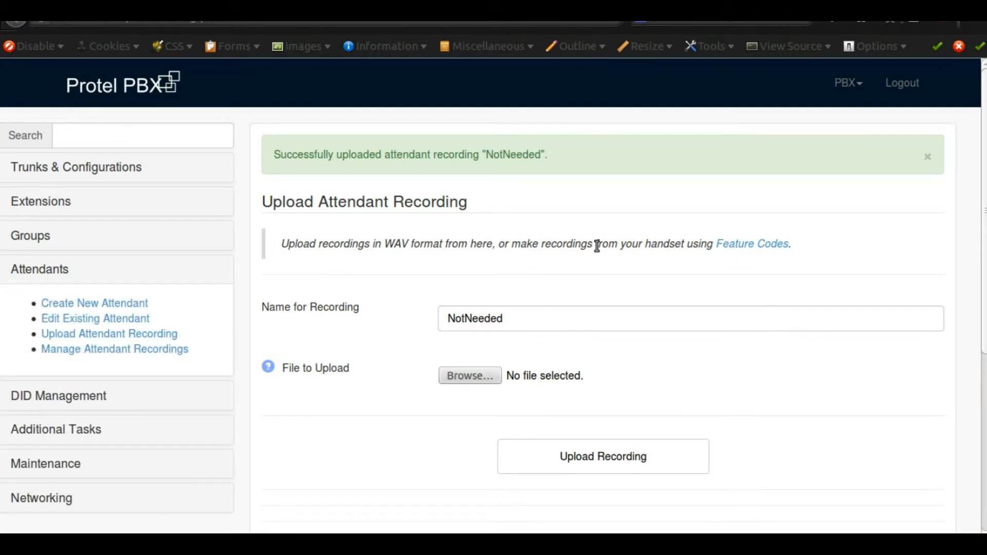
Create a new attendant named Open and look over its weekly schedule and recording settings
{"action": "left_click", "coordinate": [106, 303]}
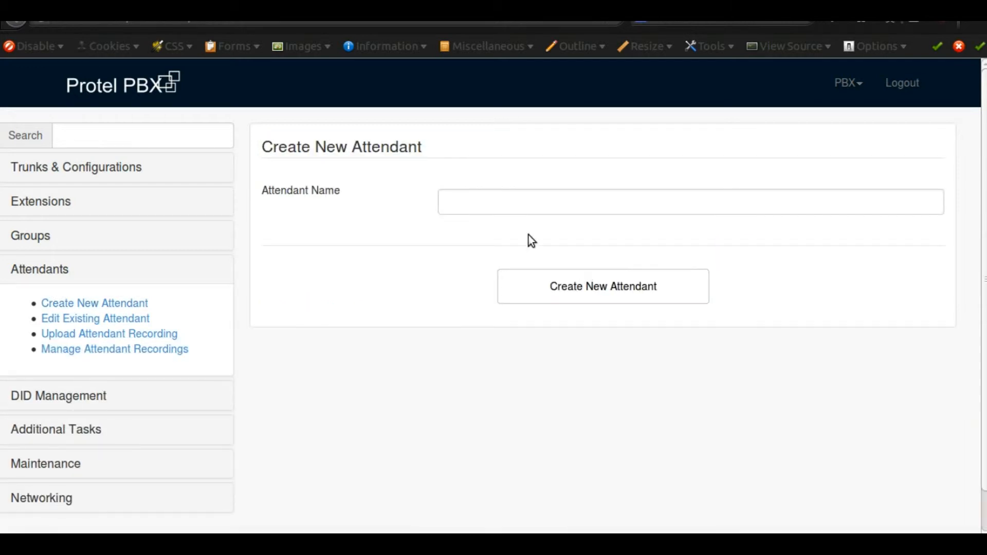
{"action": "left_click", "coordinate": [494, 204]}
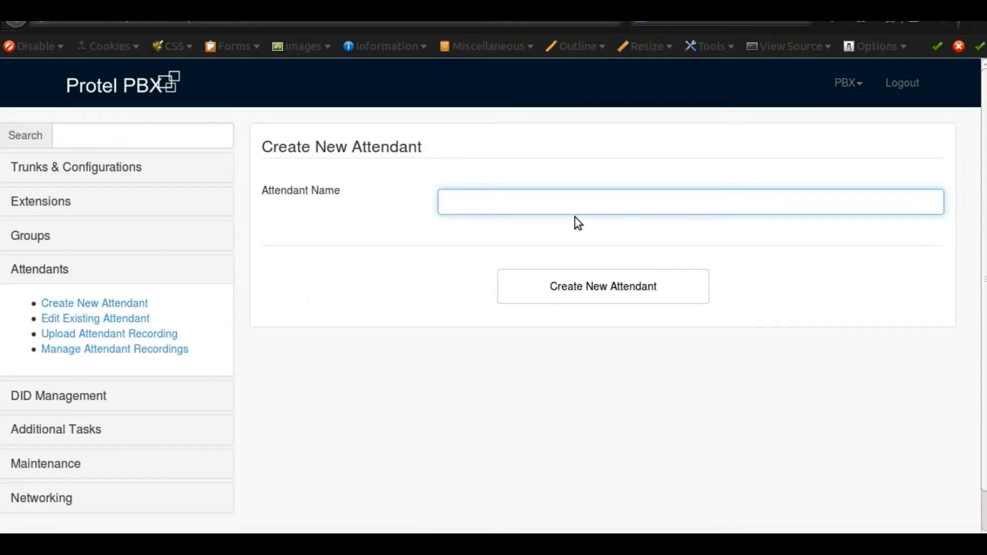
{"action": "type", "text": "open"}
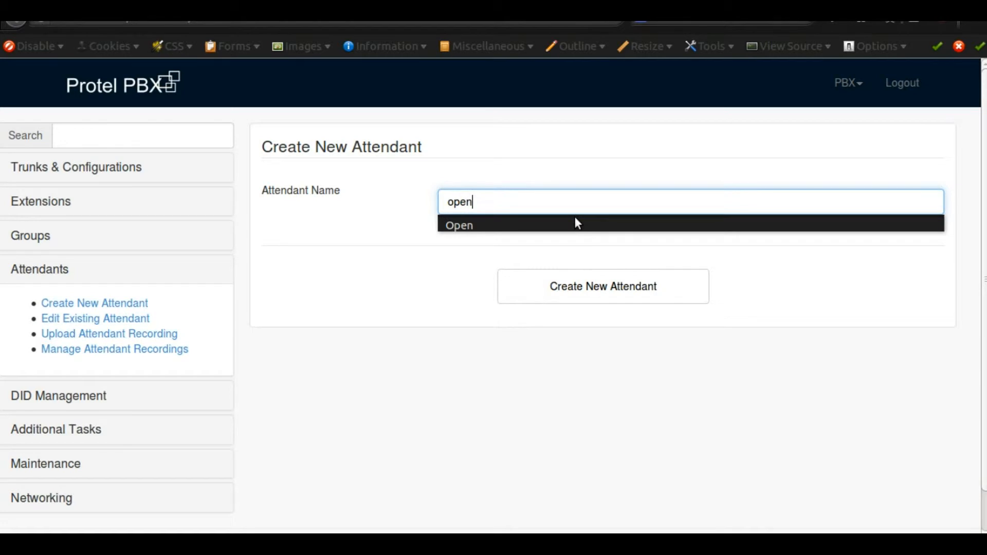
{"action": "left_click", "coordinate": [575, 225]}
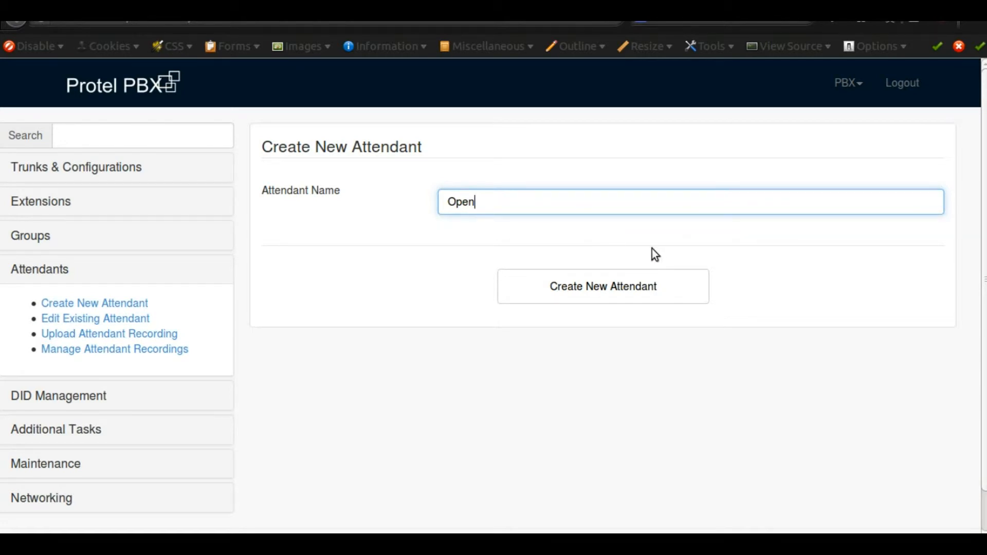
{"action": "left_click", "coordinate": [613, 286]}
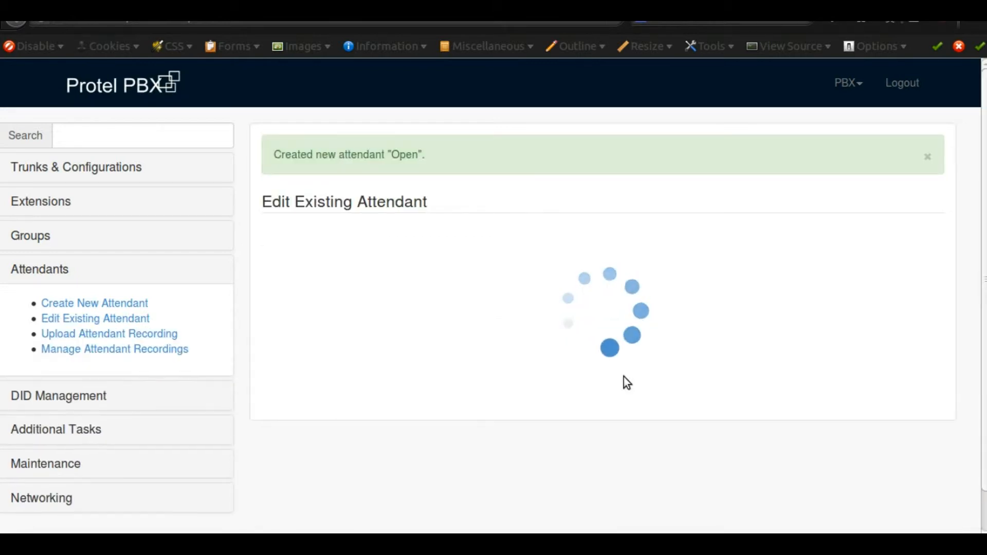
{"action": "scroll", "coordinate": [619, 381], "scroll_direction": "down", "scroll_amount": 5}
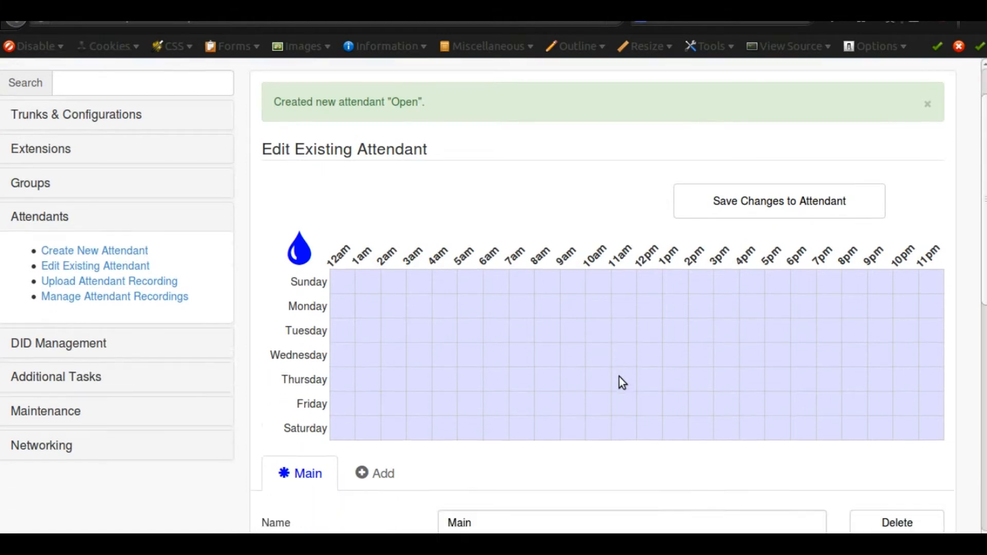
{"action": "scroll", "coordinate": [619, 378], "scroll_direction": "down", "scroll_amount": 1}
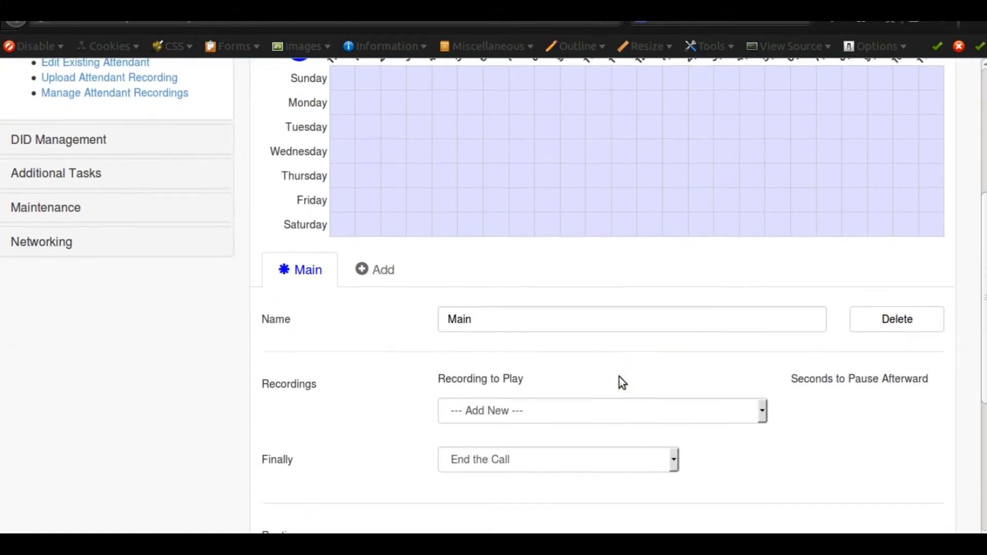
{"action": "scroll", "coordinate": [560, 260], "scroll_direction": "up", "scroll_amount": 2}
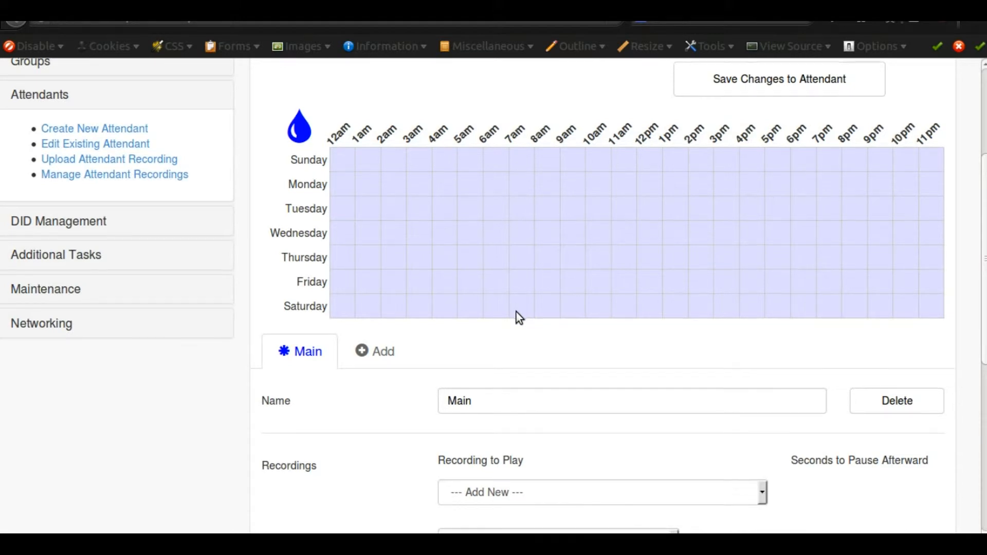
Set the Main section to play the Open recording
{"action": "scroll", "coordinate": [516, 313], "scroll_direction": "down", "scroll_amount": 1}
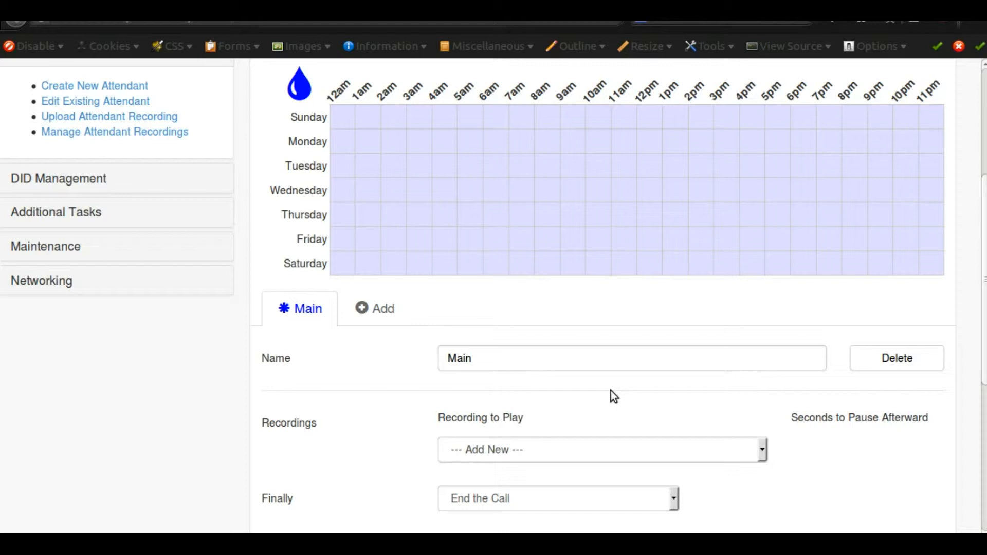
{"action": "scroll", "coordinate": [611, 390], "scroll_direction": "down", "scroll_amount": 3}
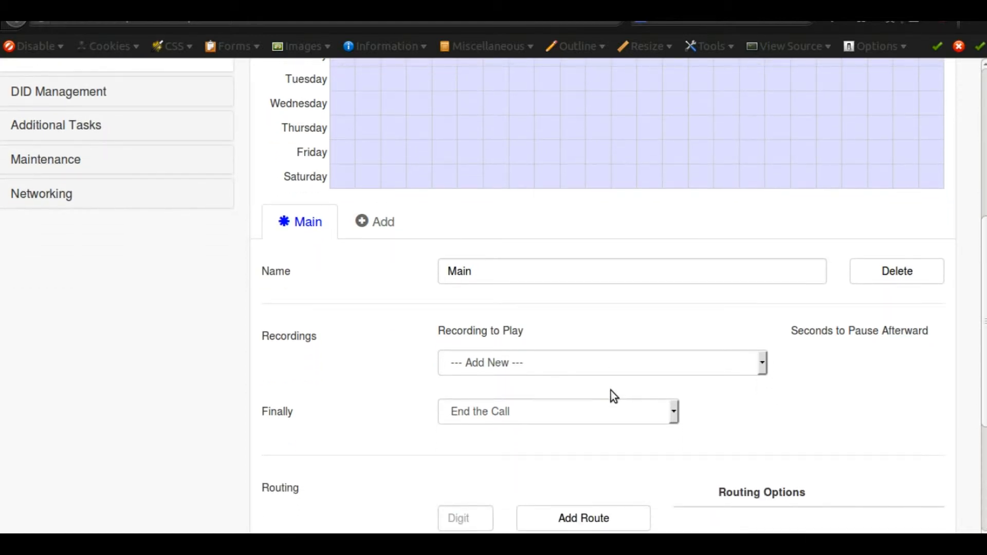
{"action": "left_click", "coordinate": [460, 319]}
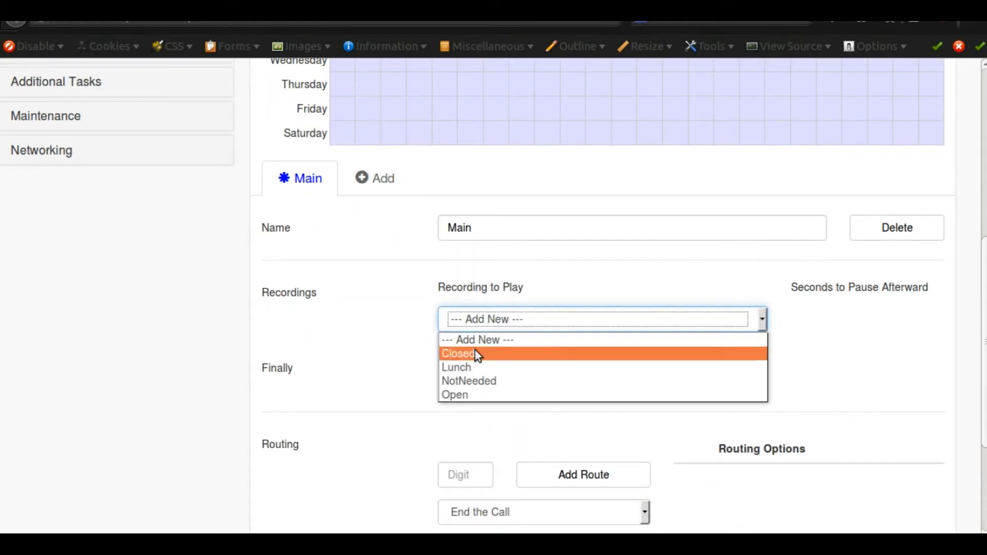
{"action": "left_click", "coordinate": [470, 394]}
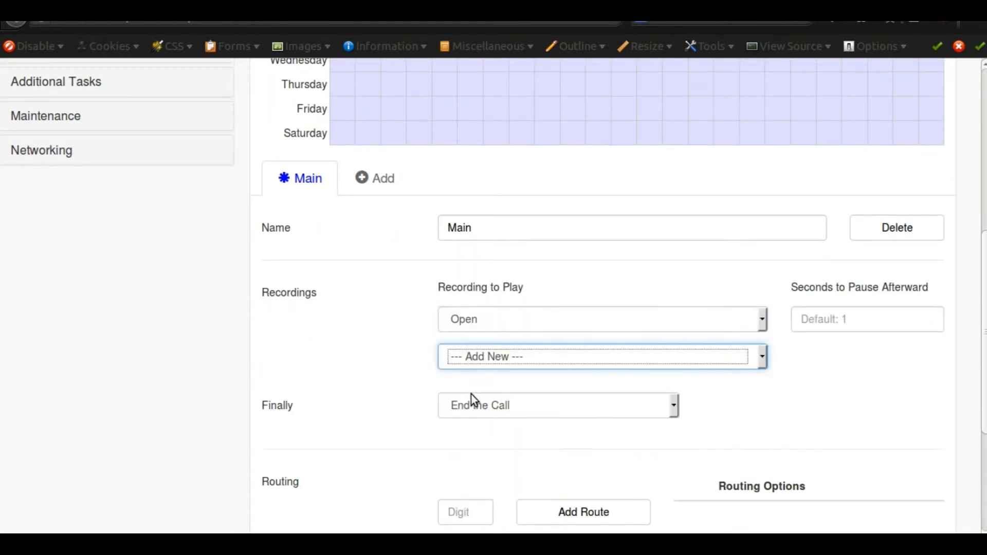
{"action": "left_click", "coordinate": [512, 356]}
{"action": "left_click", "coordinate": [511, 357]}
{"action": "left_click", "coordinate": [379, 396]}
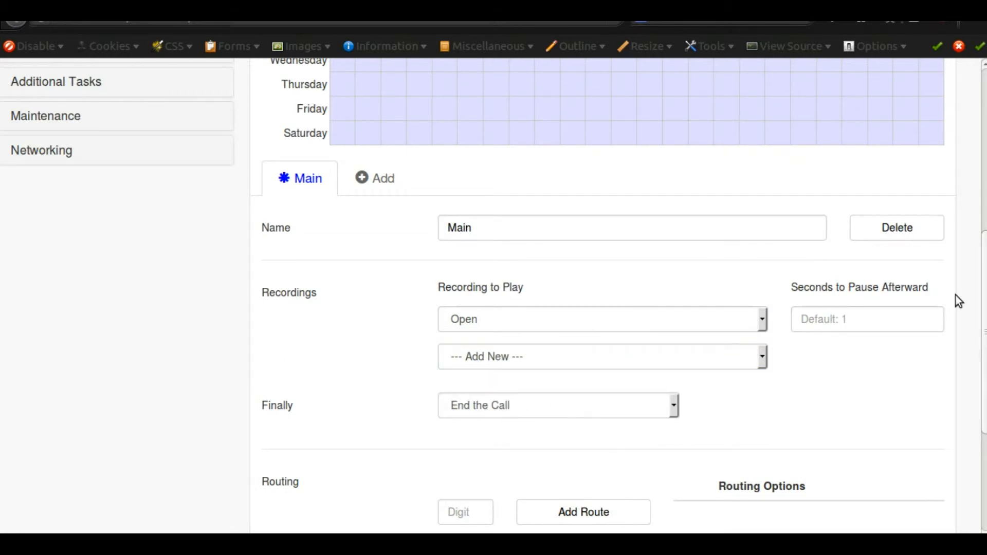
Make the Main section finally repeat this attendant after its recording
{"action": "scroll", "coordinate": [822, 356], "scroll_direction": "down", "scroll_amount": 3}
{"action": "scroll", "coordinate": [823, 357], "scroll_direction": "down", "scroll_amount": 1}
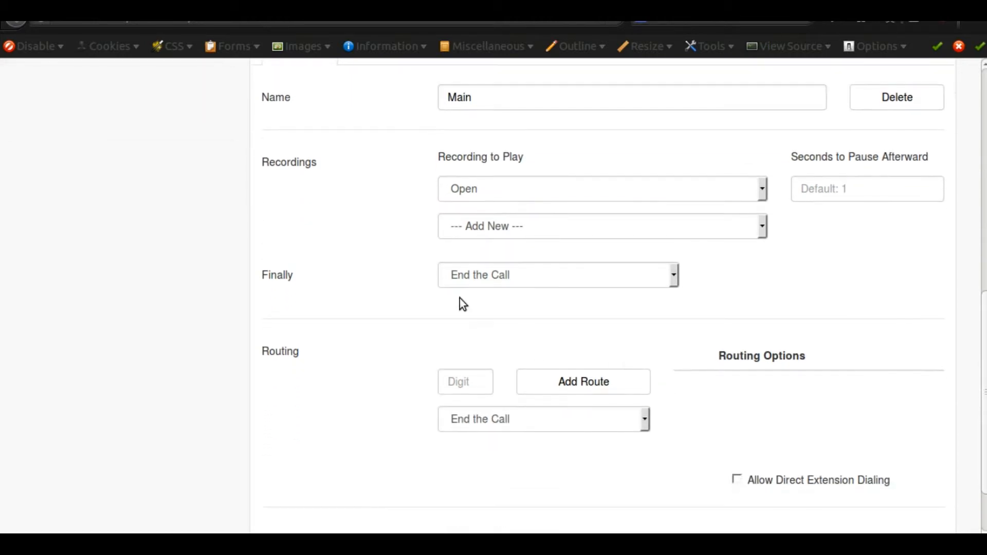
{"action": "left_click", "coordinate": [507, 280]}
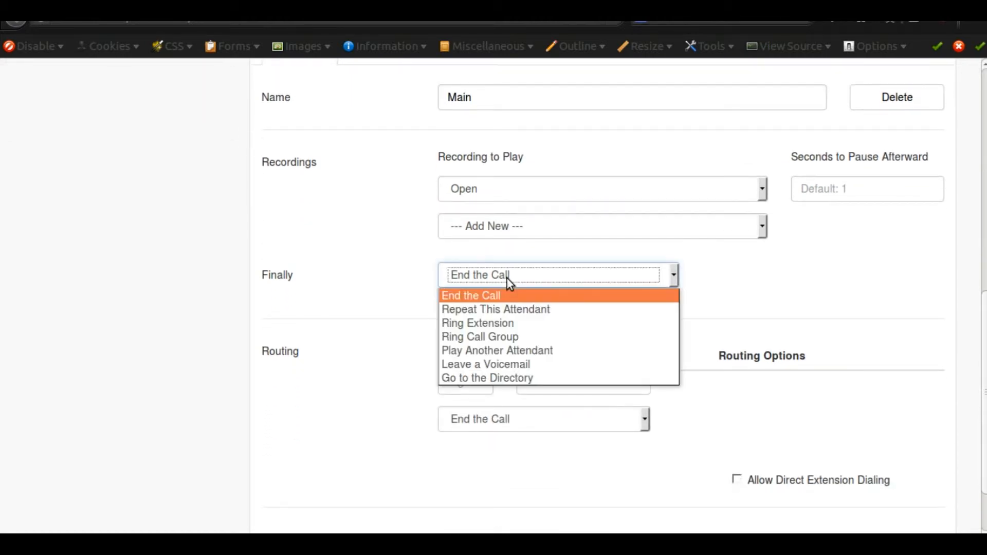
{"action": "left_click", "coordinate": [508, 308]}
Add a route to the Main section so that digit 1 rings extension 1000
{"action": "scroll", "coordinate": [639, 332], "scroll_direction": "down", "scroll_amount": 1}
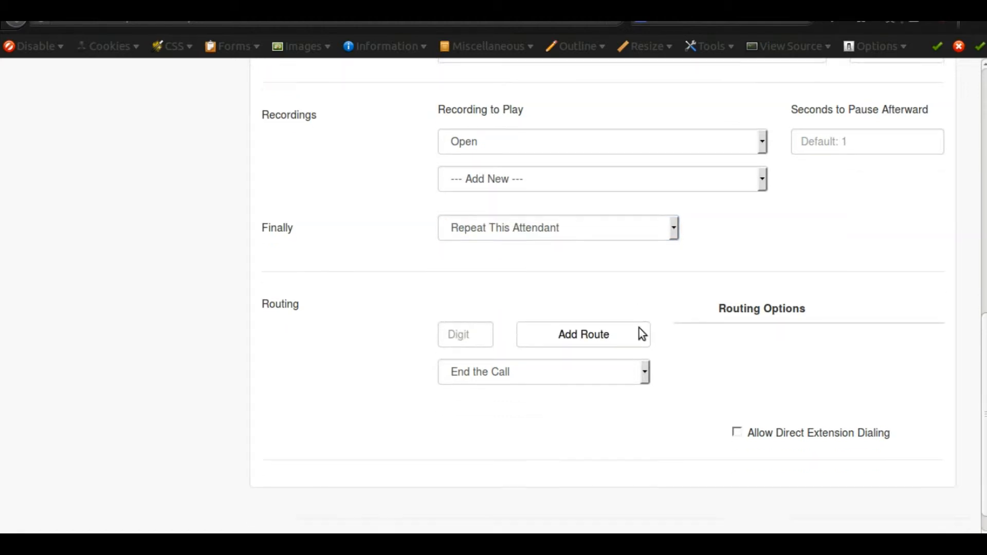
{"action": "scroll", "coordinate": [639, 327], "scroll_direction": "down", "scroll_amount": 2}
{"action": "left_click", "coordinate": [465, 308]}
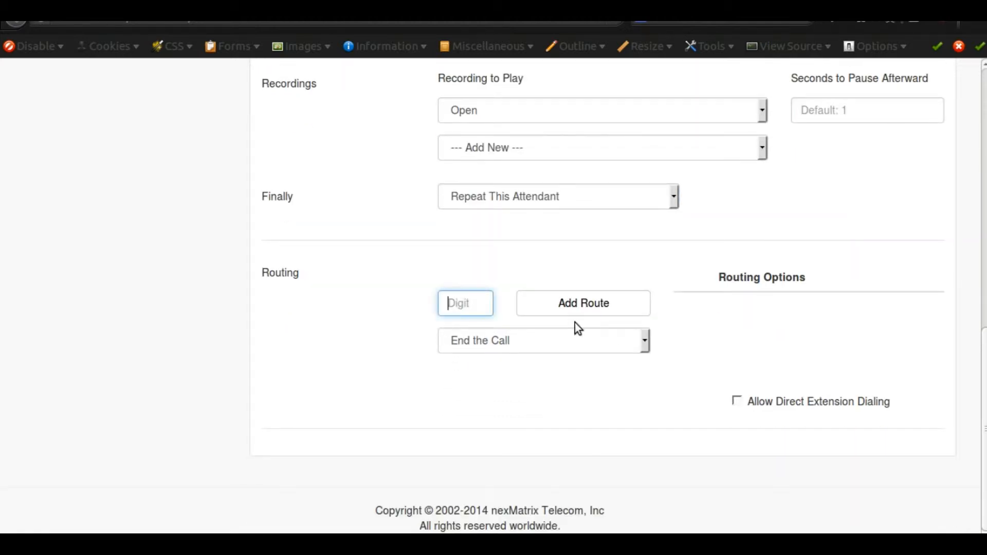
{"action": "type", "text": "1"}
{"action": "left_click", "coordinate": [558, 340]}
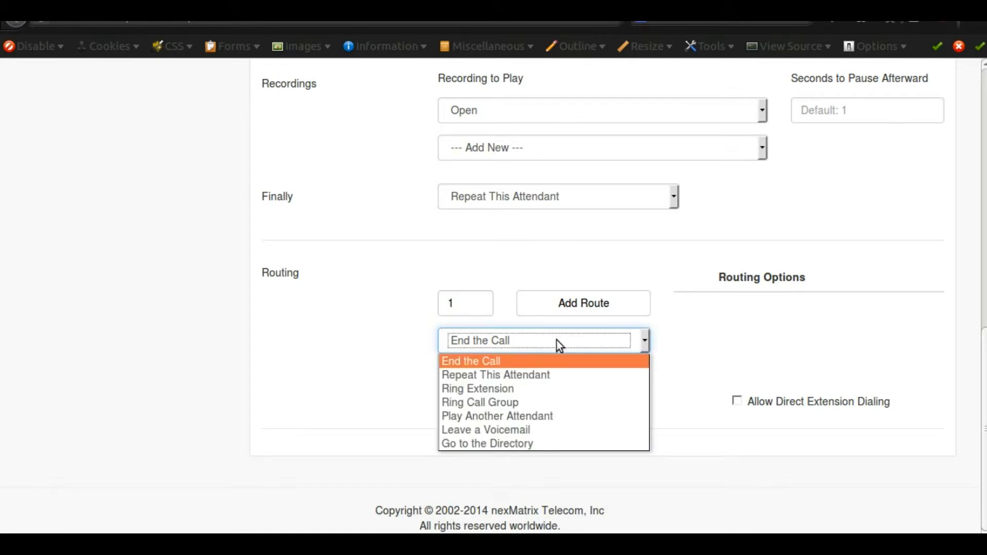
{"action": "left_click", "coordinate": [538, 389]}
{"action": "left_click", "coordinate": [507, 382]}
{"action": "left_click", "coordinate": [507, 413]}
{"action": "left_click", "coordinate": [590, 308]}
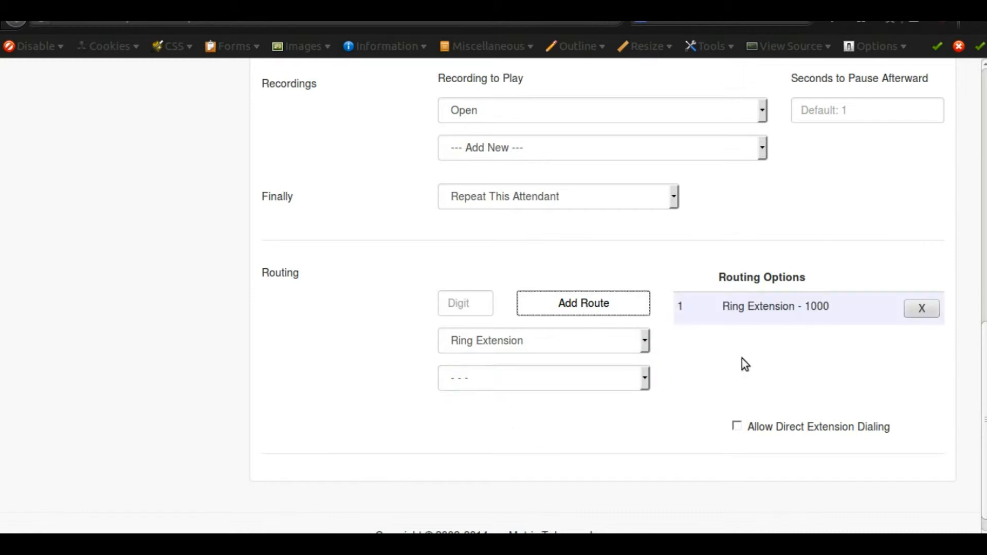
Add a route so that digit 2 rings the call group Some Call Group
{"action": "left_click", "coordinate": [464, 309]}
{"action": "type", "text": "2"}
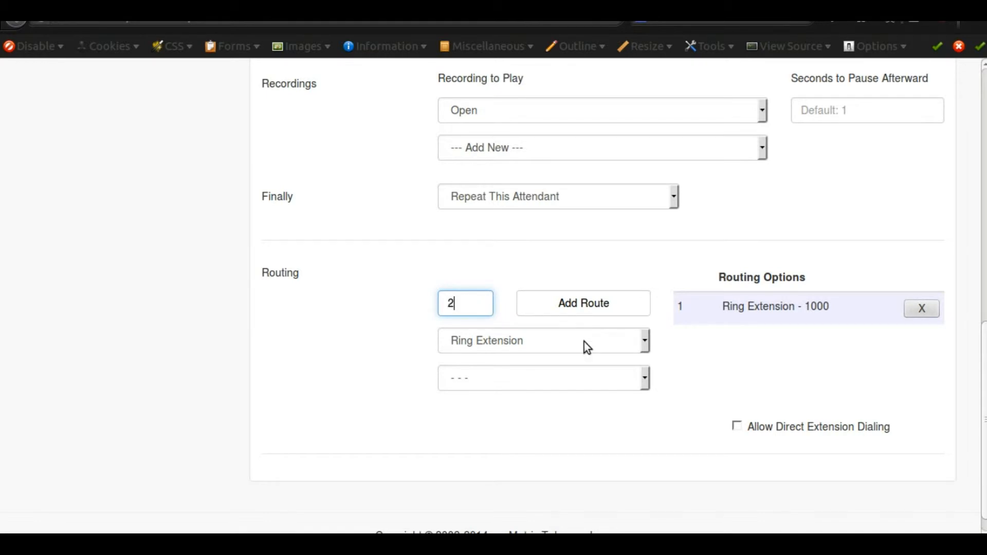
{"action": "left_click", "coordinate": [551, 346]}
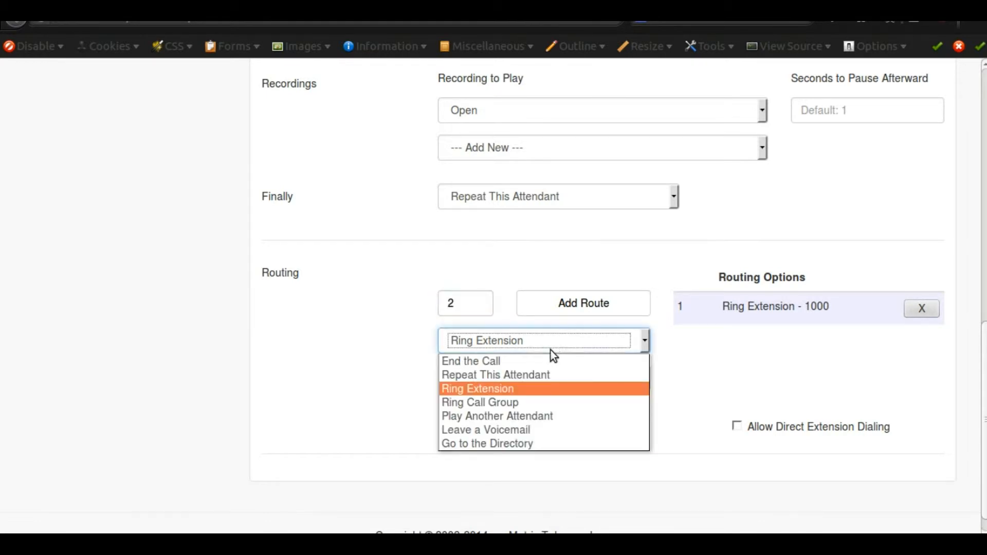
{"action": "left_click", "coordinate": [545, 402]}
{"action": "left_click", "coordinate": [506, 378]}
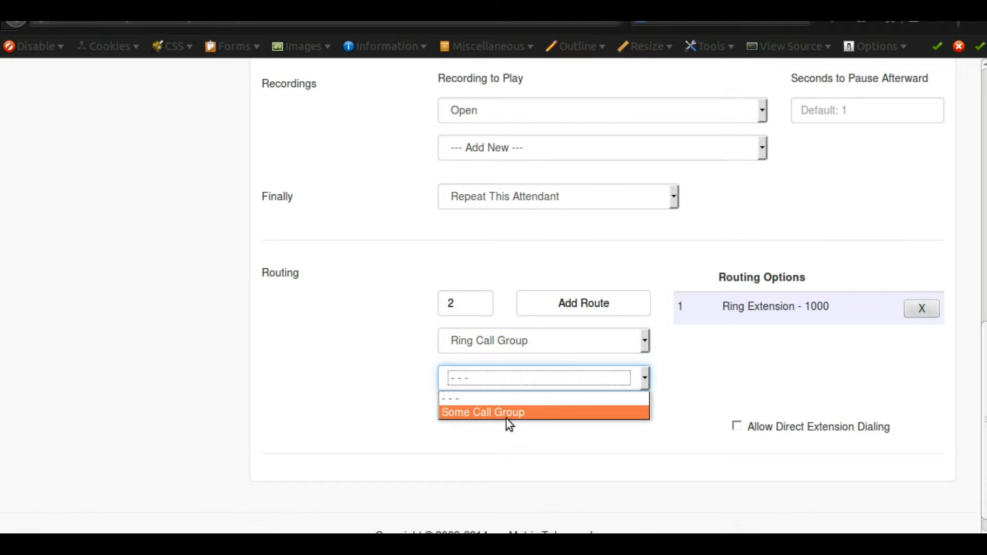
{"action": "left_click", "coordinate": [508, 414]}
{"action": "left_click", "coordinate": [591, 304]}
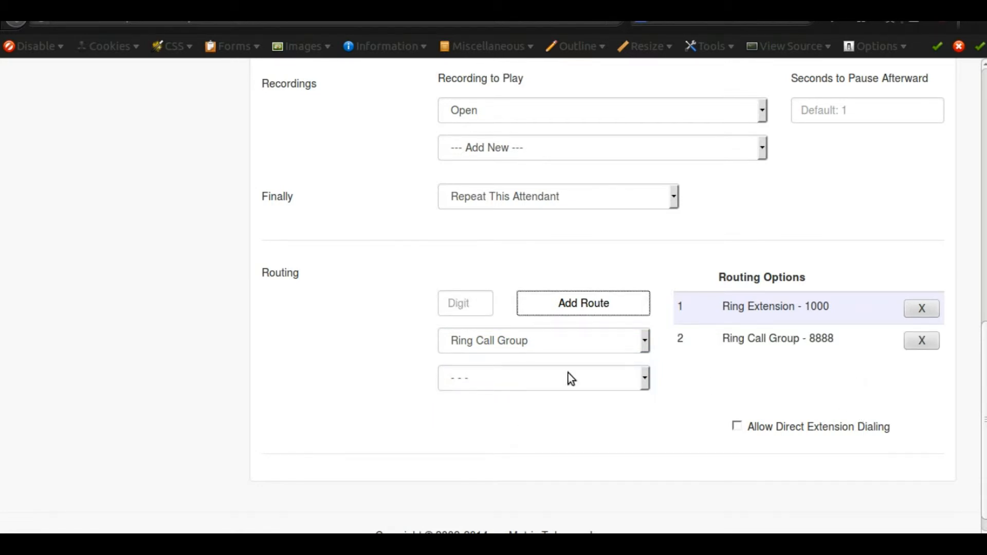
Add a route so that digit 3 ends the call
{"action": "left_click", "coordinate": [469, 305]}
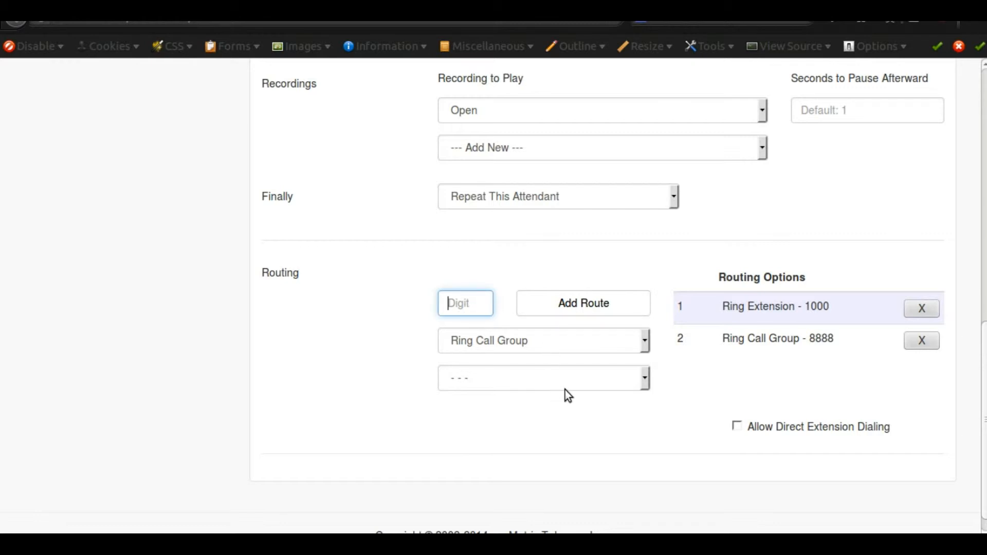
{"action": "type", "text": "3"}
{"action": "left_click", "coordinate": [500, 341]}
{"action": "left_click", "coordinate": [495, 361]}
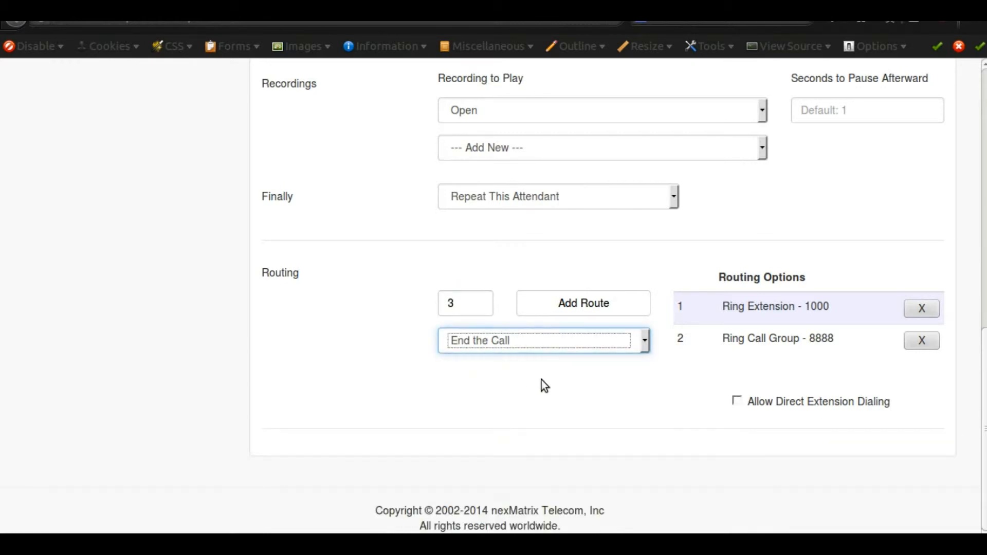
{"action": "left_click", "coordinate": [555, 311]}
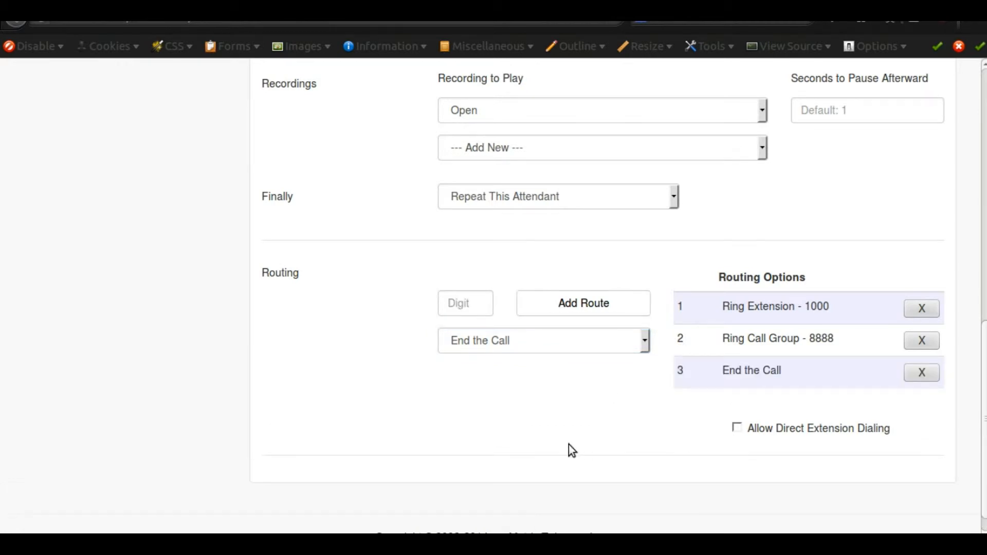
Replace the digit 3 route with Leave a Voemail for extension 1000
{"action": "left_click", "coordinate": [472, 304]}
{"action": "type", "text": "3"}
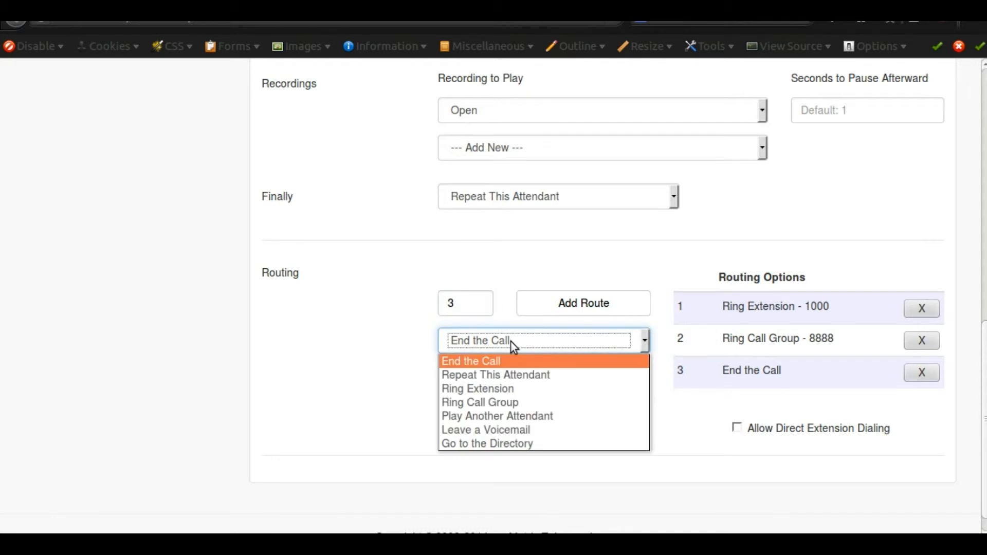
{"action": "left_click", "coordinate": [532, 428]}
{"action": "left_click", "coordinate": [502, 380]}
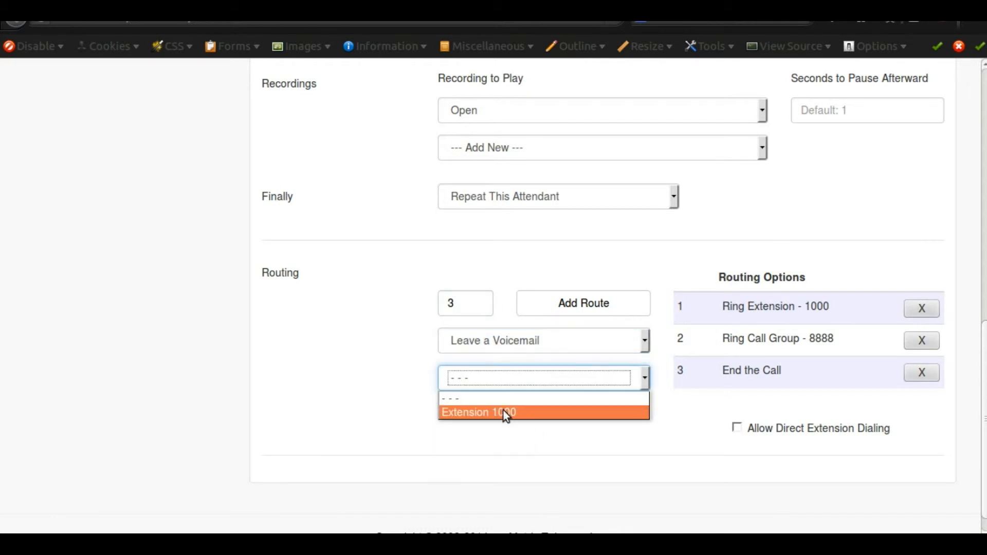
{"action": "left_click", "coordinate": [504, 411]}
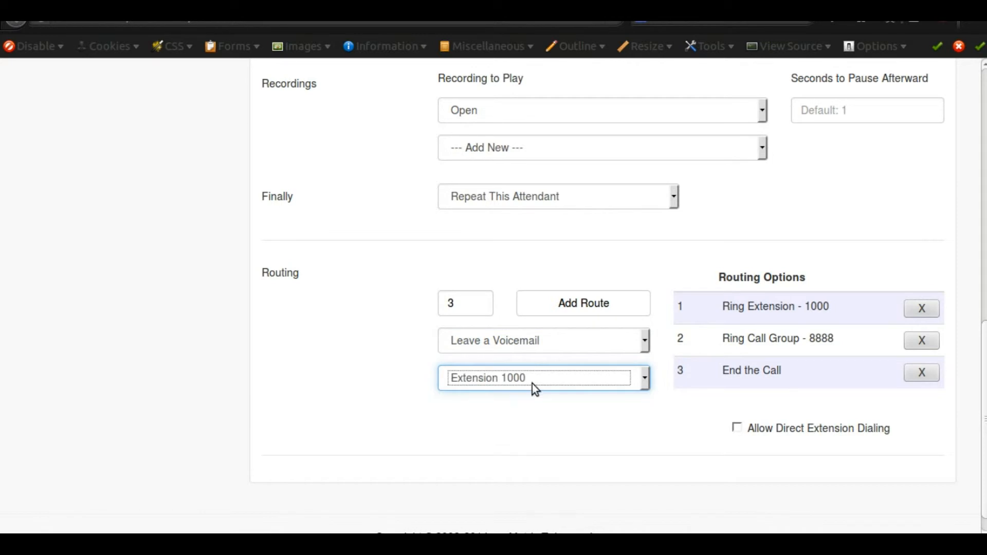
{"action": "left_click", "coordinate": [579, 302]}
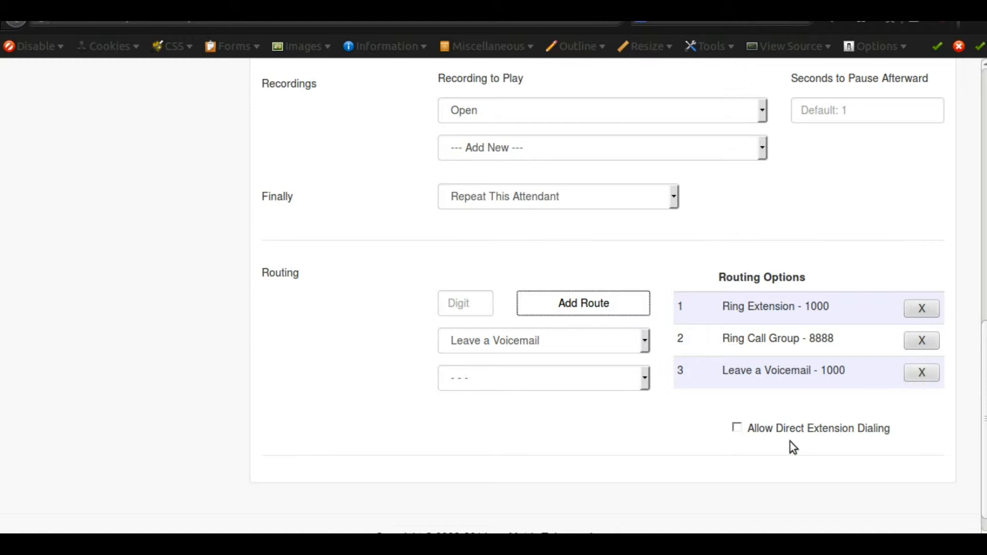
Allow direct extension dialing for the Main section and remove the digit 3 route
{"action": "left_click", "coordinate": [736, 427]}
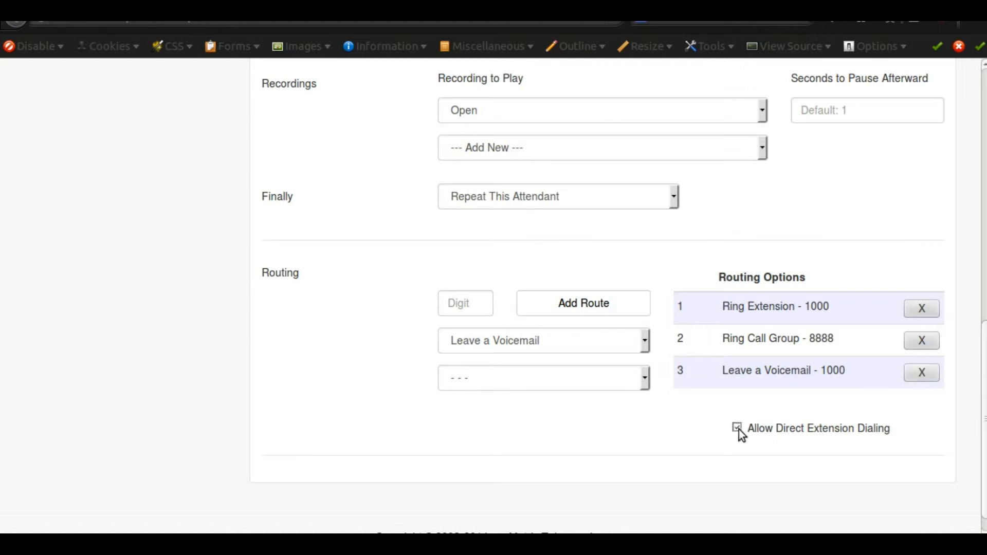
{"action": "left_click", "coordinate": [918, 372]}
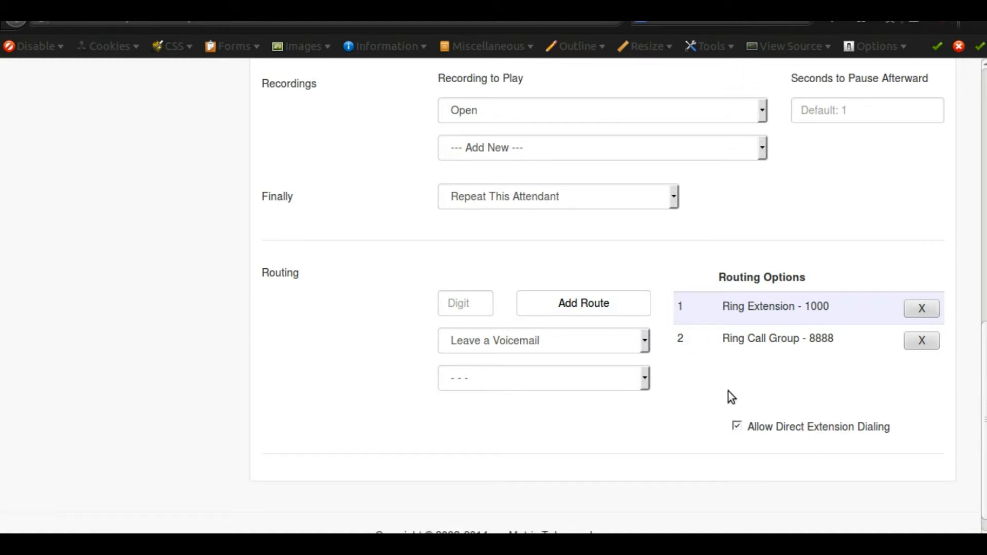
{"action": "scroll", "coordinate": [729, 390], "scroll_direction": "up", "scroll_amount": 7}
{"action": "scroll", "coordinate": [727, 390], "scroll_direction": "down", "scroll_amount": 8}
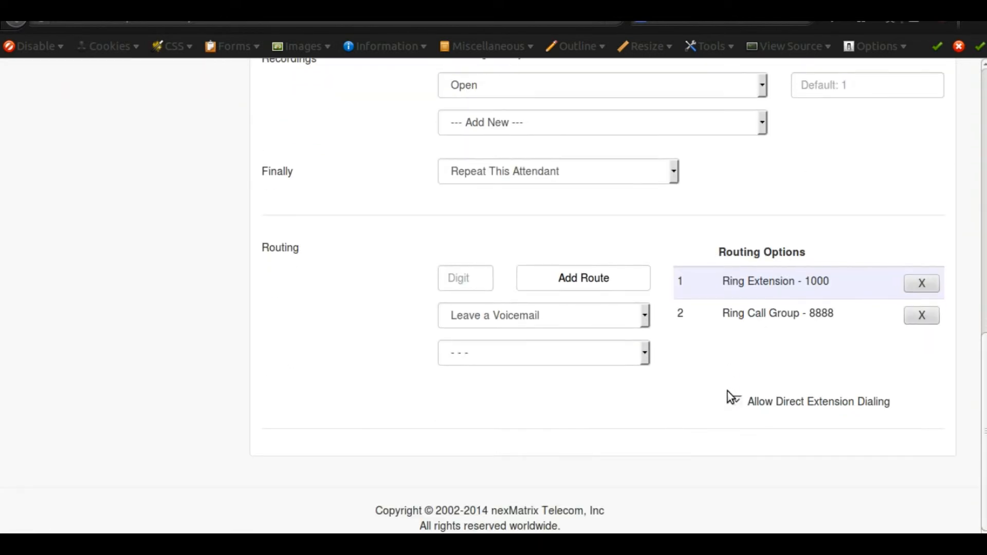
Add a second section to the attendant and name it Lunch
{"action": "scroll", "coordinate": [696, 432], "scroll_direction": "up", "scroll_amount": 8}
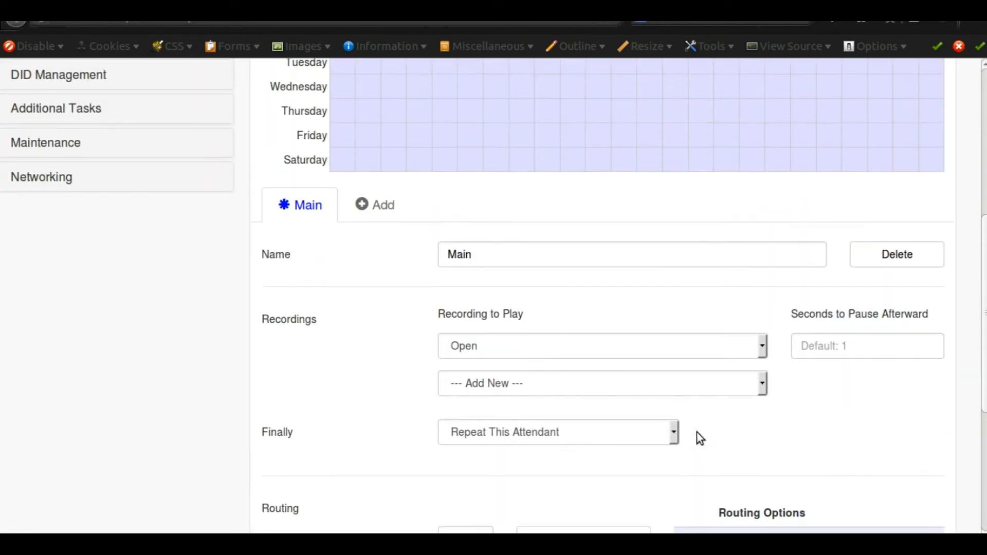
{"action": "scroll", "coordinate": [696, 433], "scroll_direction": "up", "scroll_amount": 1}
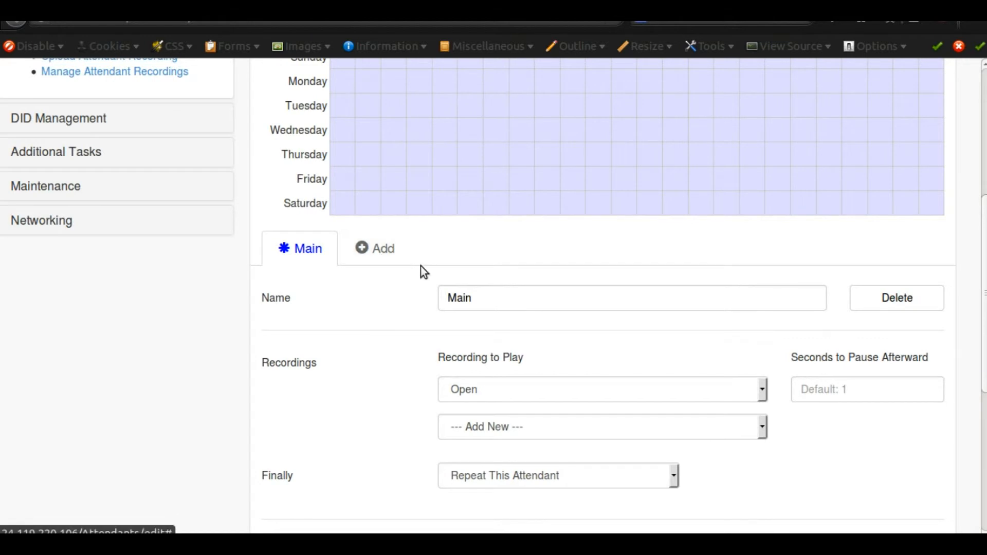
{"action": "scroll", "coordinate": [393, 272], "scroll_direction": "up", "scroll_amount": 3}
{"action": "left_click", "coordinate": [381, 335]}
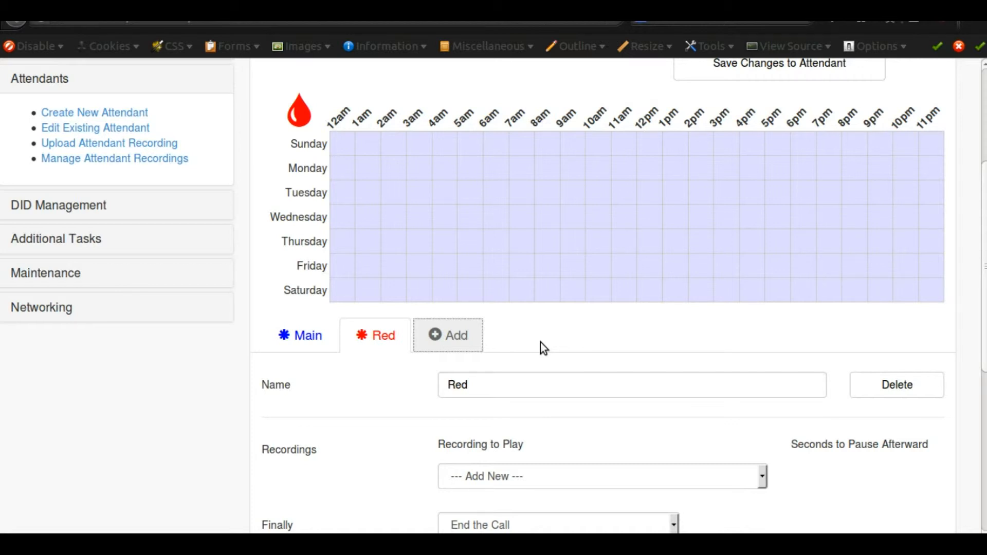
{"action": "scroll", "coordinate": [541, 342], "scroll_direction": "down", "scroll_amount": 2}
{"action": "double_click", "coordinate": [450, 341]}
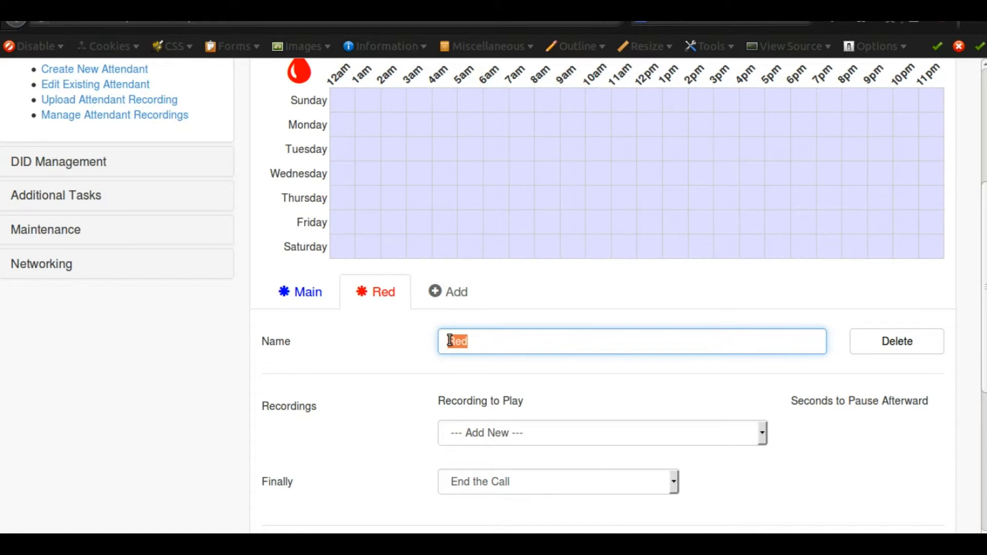
{"action": "type", "text": "Lunch"}
Set the Lunch section to play the Lunch recording and finally repeat this attendant
{"action": "scroll", "coordinate": [541, 375], "scroll_direction": "down", "scroll_amount": 4}
{"action": "left_click", "coordinate": [507, 350]}
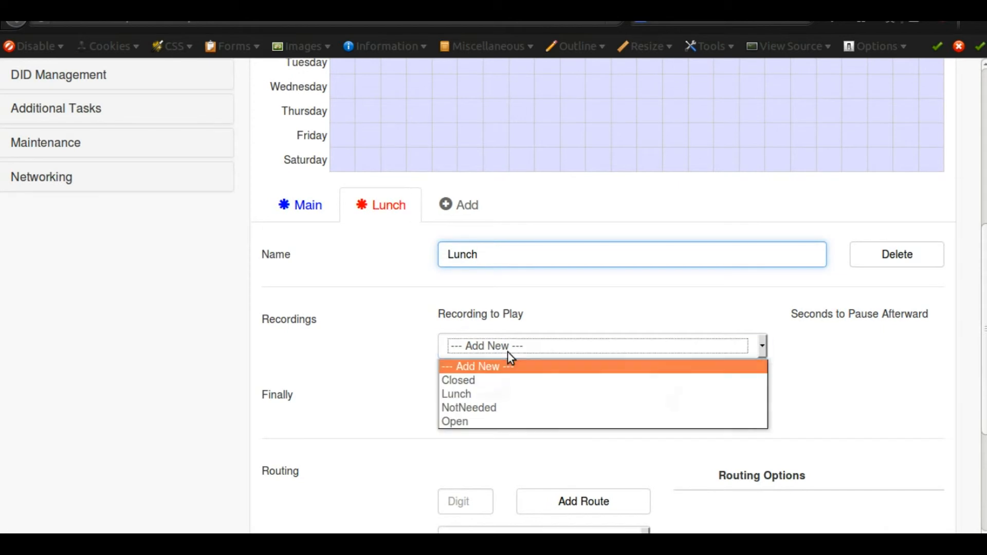
{"action": "left_click", "coordinate": [504, 394]}
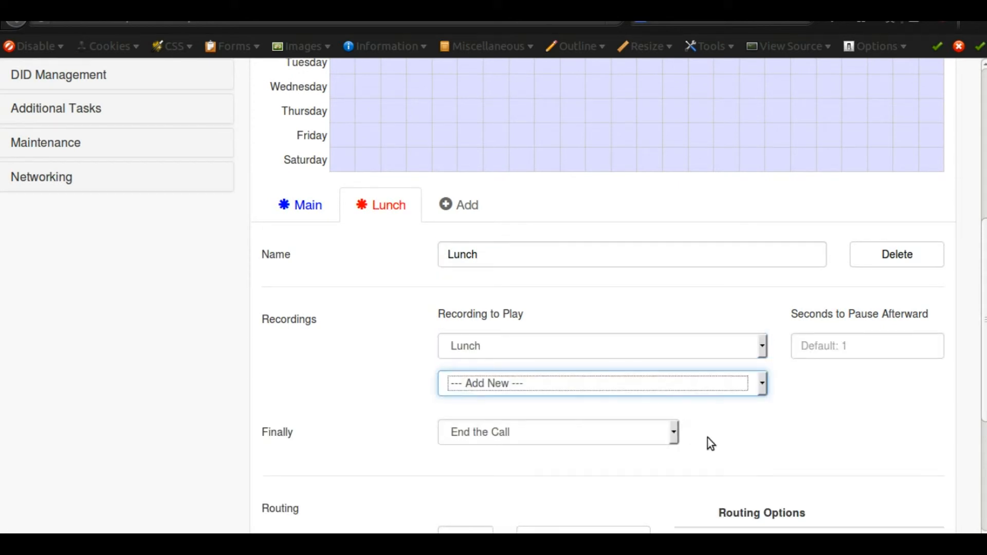
{"action": "scroll", "coordinate": [628, 448], "scroll_direction": "down", "scroll_amount": 4}
{"action": "left_click", "coordinate": [505, 343]}
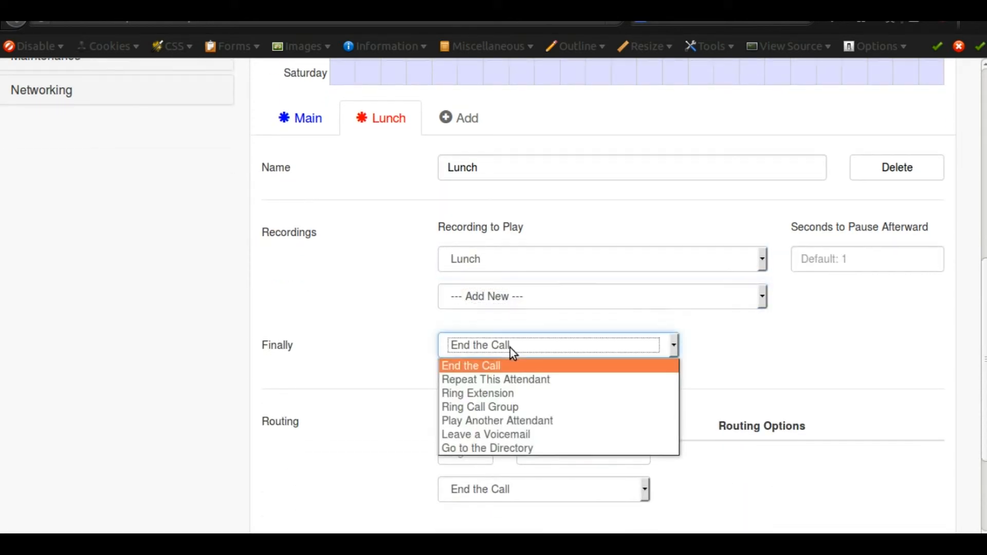
{"action": "left_click", "coordinate": [507, 380]}
{"action": "left_click", "coordinate": [501, 391]}
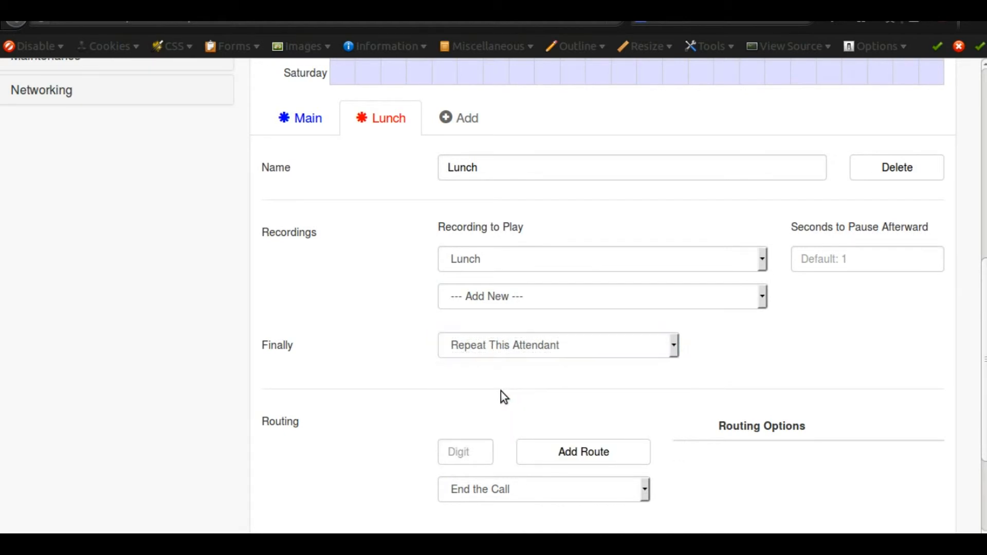
Assign the 12pm hour on Monday through Friday to the Lunch section in the weekly schedule
{"action": "scroll", "coordinate": [502, 392], "scroll_direction": "down", "scroll_amount": 1}
{"action": "scroll", "coordinate": [501, 392], "scroll_direction": "up", "scroll_amount": 6}
{"action": "scroll", "coordinate": [500, 390], "scroll_direction": "up", "scroll_amount": 2}
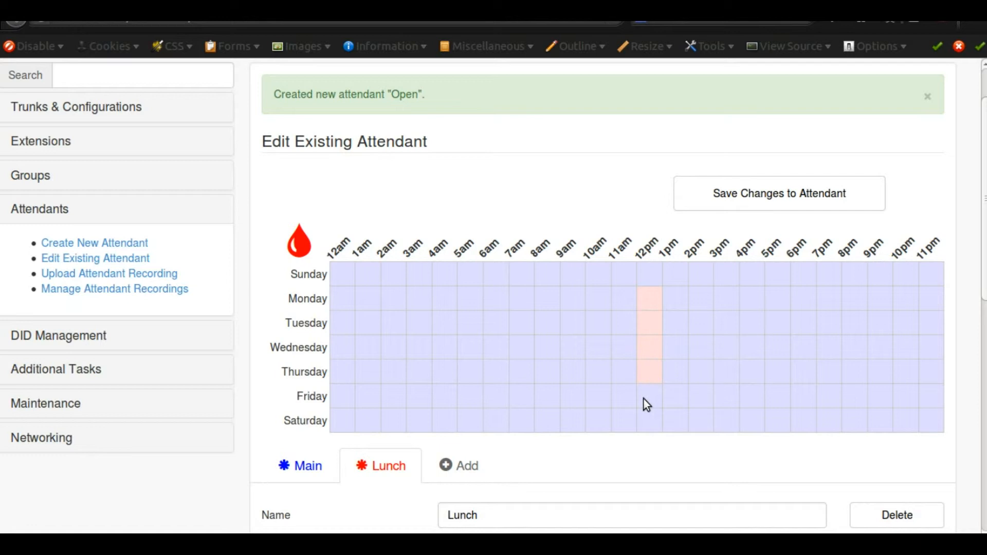
{"action": "scroll", "coordinate": [681, 458], "scroll_direction": "down", "scroll_amount": 3}
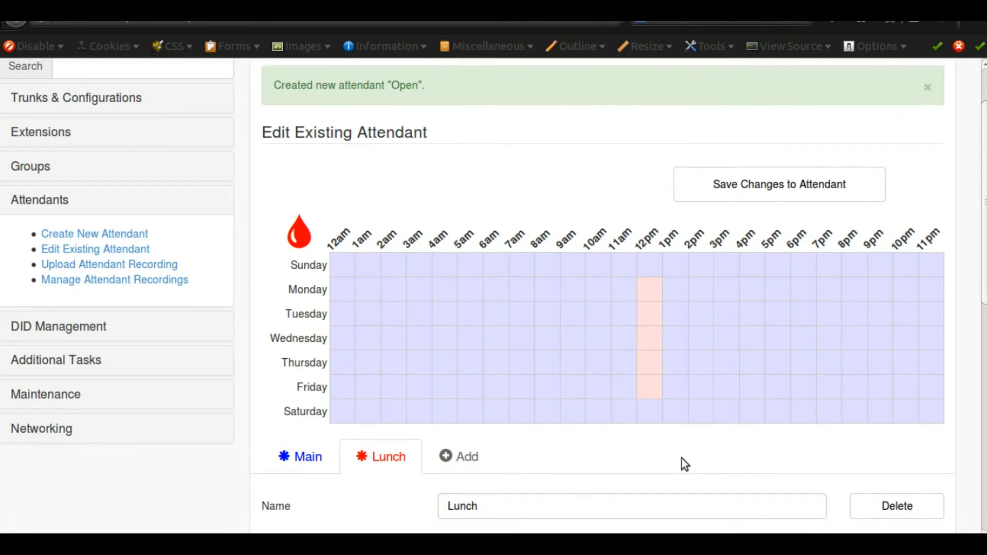
Add a digit 1 route to the Lunch section that leaves a voicemail for extension 1000, and allow direct extension dialing
{"action": "scroll", "coordinate": [666, 428], "scroll_direction": "down", "scroll_amount": 6}
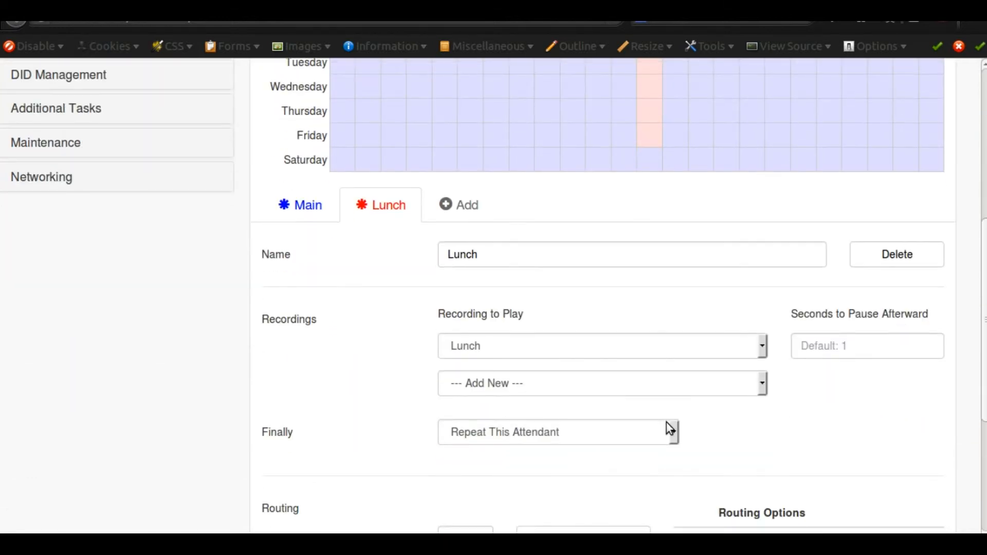
{"action": "scroll", "coordinate": [540, 441], "scroll_direction": "down", "scroll_amount": 1}
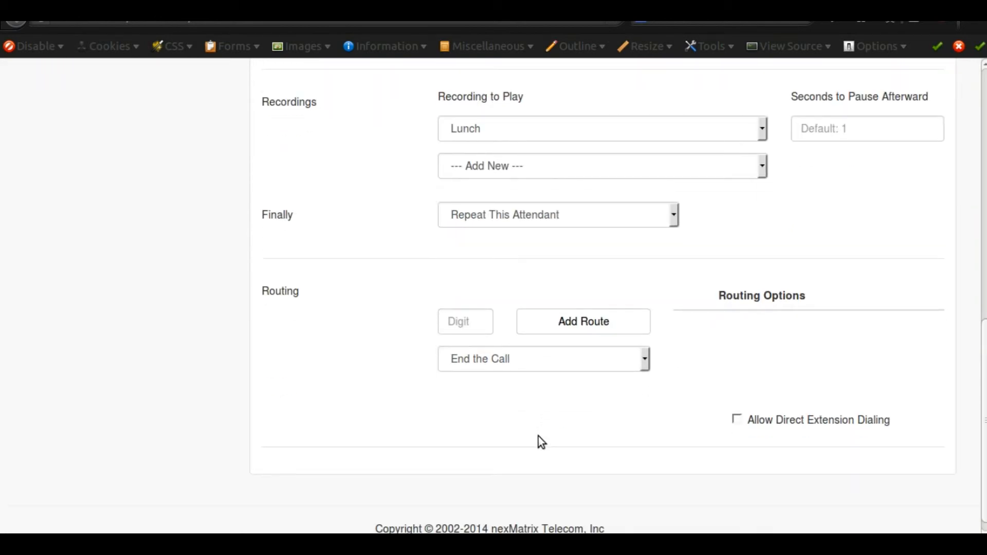
{"action": "left_click", "coordinate": [484, 322]}
{"action": "type", "text": "1"}
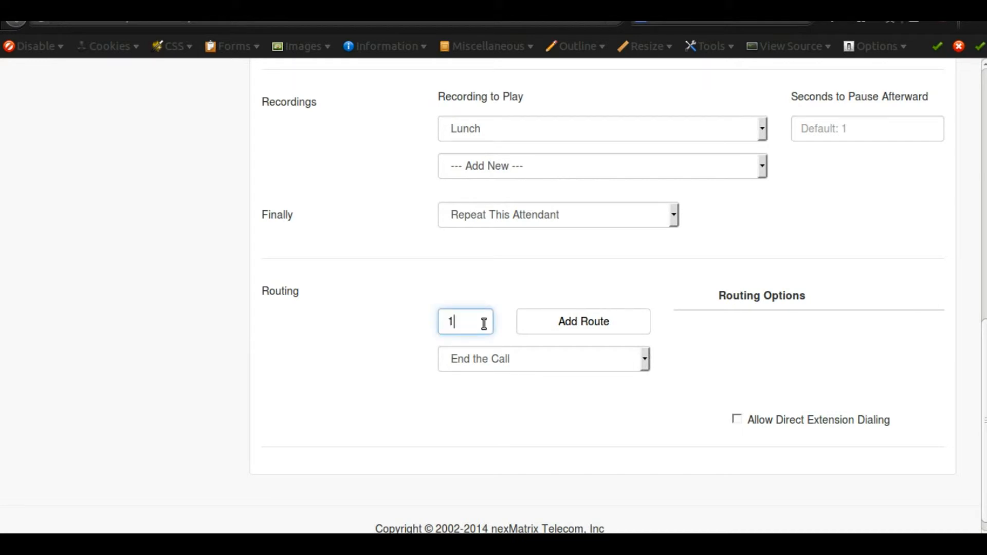
{"action": "left_click", "coordinate": [510, 360]}
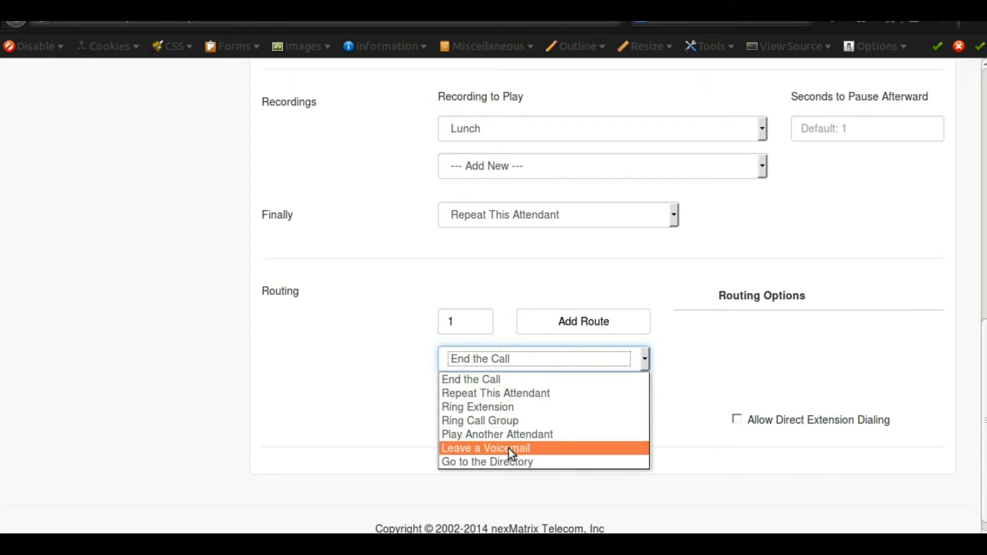
{"action": "left_click", "coordinate": [543, 450]}
{"action": "left_click", "coordinate": [559, 411]}
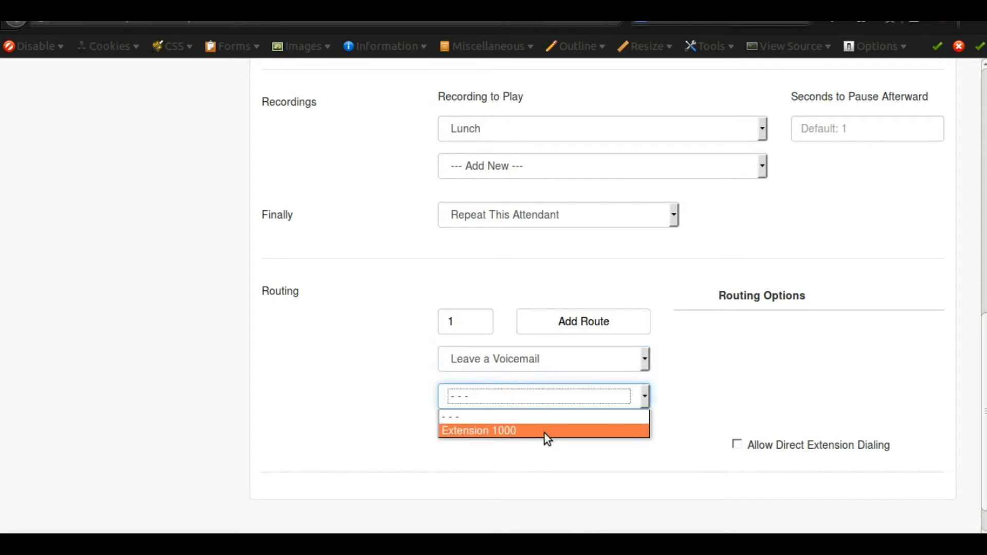
{"action": "left_click", "coordinate": [545, 434]}
{"action": "left_click", "coordinate": [594, 327]}
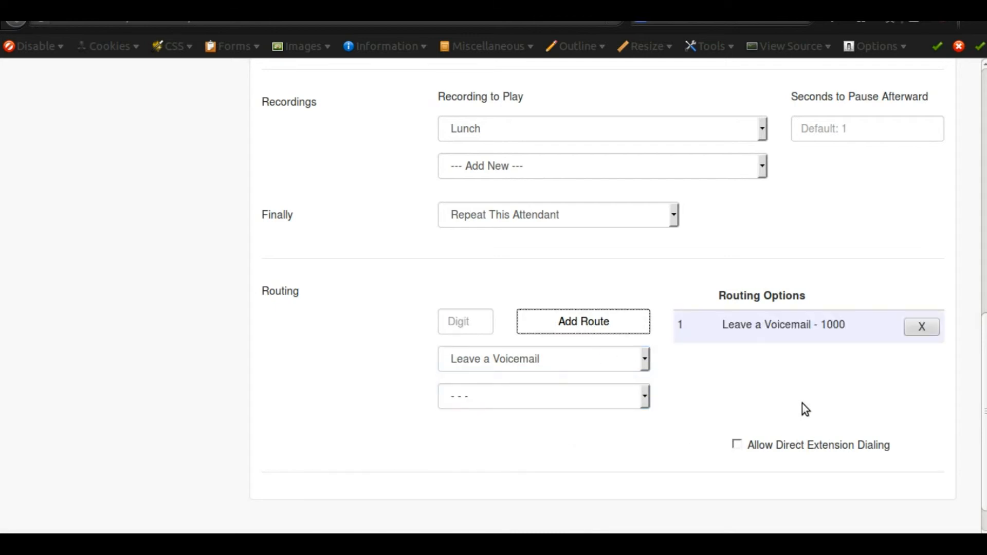
{"action": "scroll", "coordinate": [802, 426], "scroll_direction": "up", "scroll_amount": 1}
{"action": "left_click", "coordinate": [737, 488]}
{"action": "scroll", "coordinate": [907, 430], "scroll_direction": "up", "scroll_amount": 5}
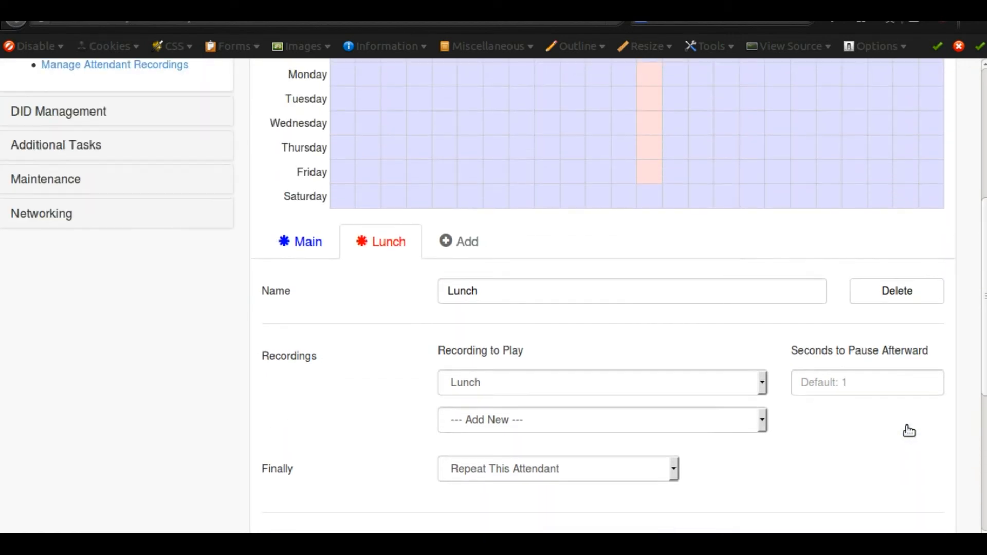
Add a third section to the attendant and name it Closed
{"action": "scroll", "coordinate": [906, 426], "scroll_direction": "up", "scroll_amount": 3}
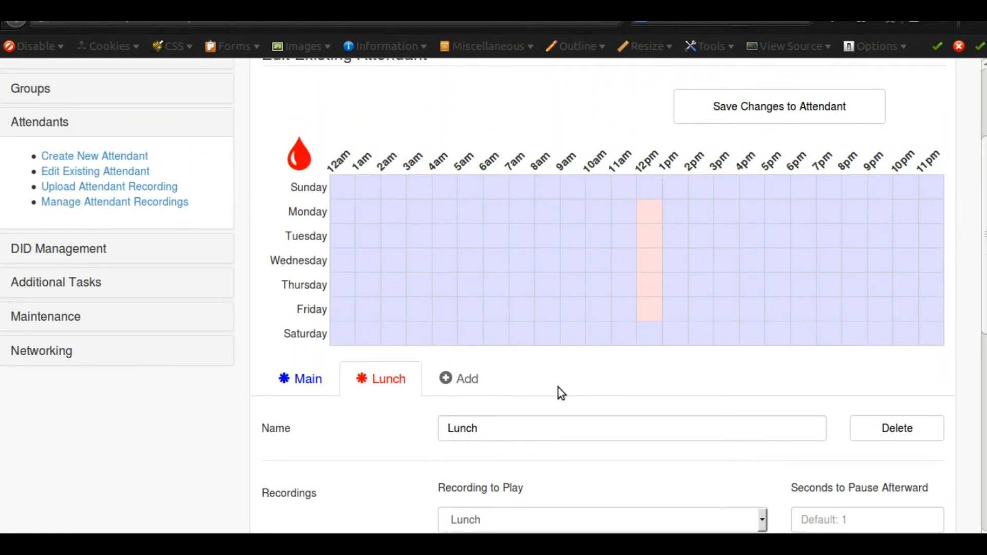
{"action": "left_click", "coordinate": [455, 378]}
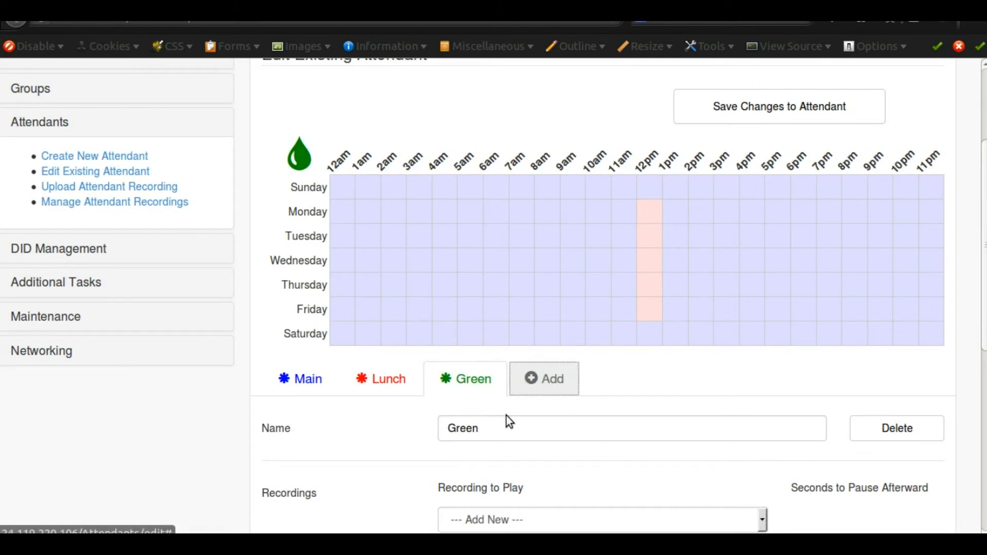
{"action": "double_click", "coordinate": [478, 434]}
{"action": "type", "text": "Closed"}
Set the Closed section to play the Closed recording and finally end the call
{"action": "scroll", "coordinate": [478, 434], "scroll_direction": "down", "scroll_amount": 3}
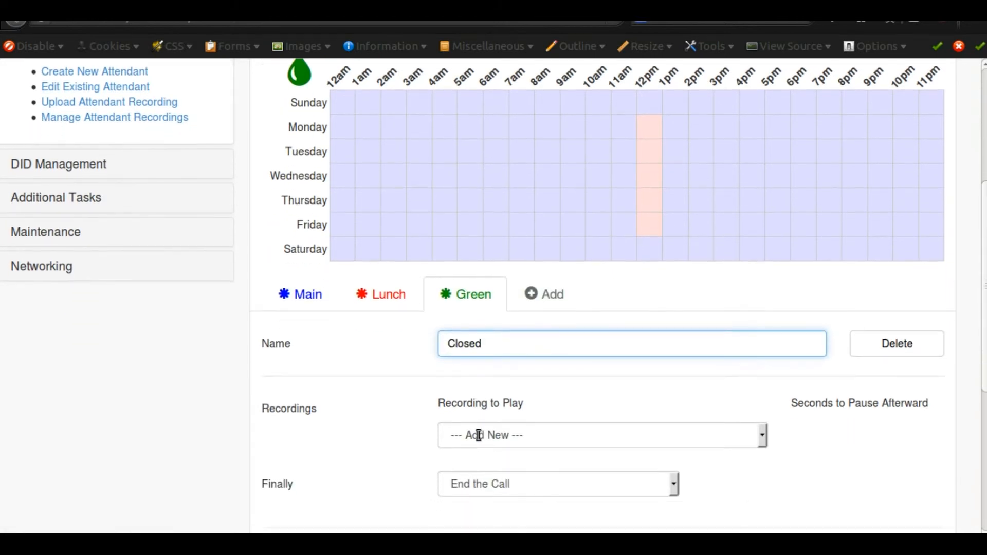
{"action": "left_click", "coordinate": [494, 400]}
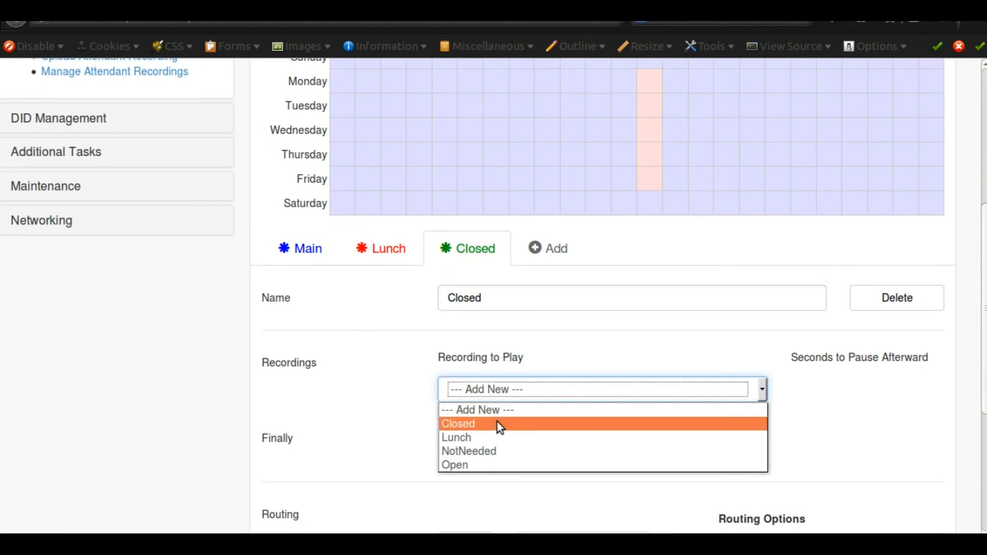
{"action": "left_click", "coordinate": [498, 422]}
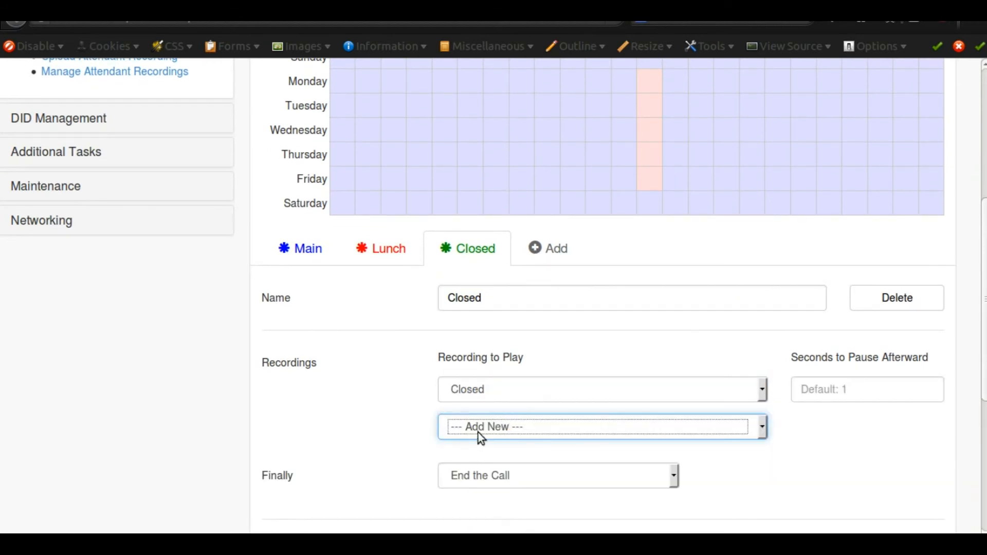
{"action": "left_click", "coordinate": [485, 478]}
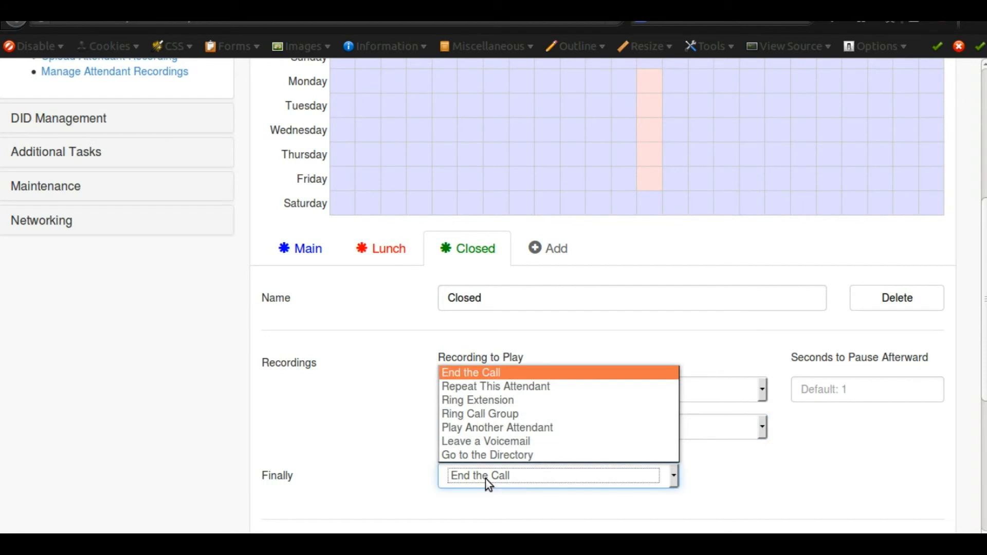
{"action": "left_click", "coordinate": [480, 371]}
{"action": "scroll", "coordinate": [756, 487], "scroll_direction": "down", "scroll_amount": 5}
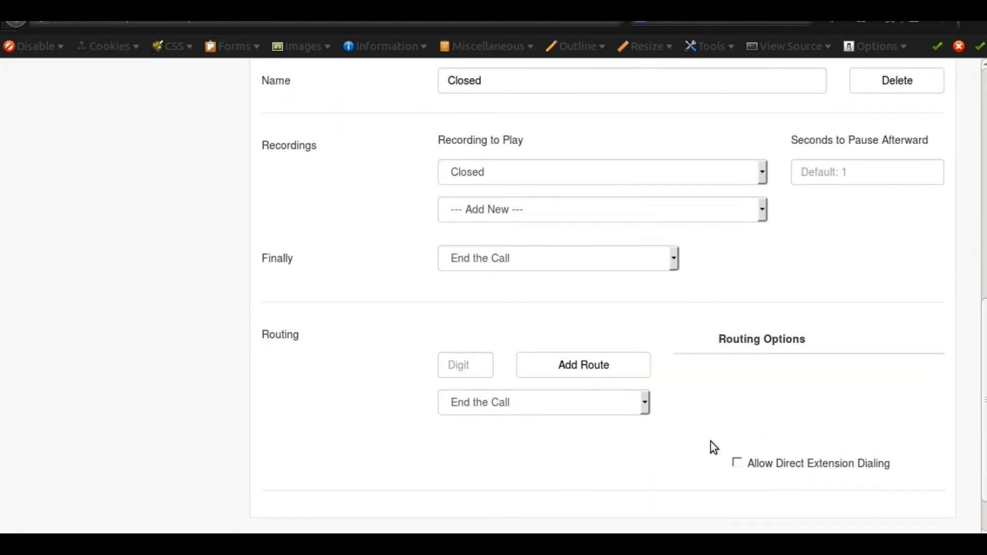
Assign all of Saturday and Sunday, plus Monday through Friday before 8am and from 5pm onward, to the Closed section
{"action": "scroll", "coordinate": [634, 454], "scroll_direction": "up", "scroll_amount": 8}
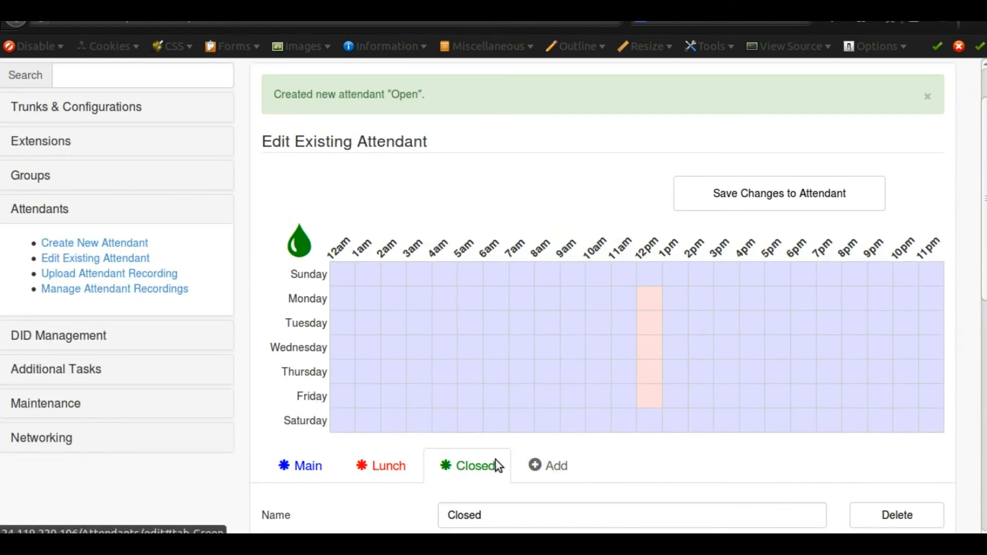
{"action": "mouse_move", "coordinate": [347, 280]}
{"action": "left_mouse_down"}
{"action": "mouse_move", "coordinate": [708, 284]}
{"action": "mouse_move", "coordinate": [857, 272]}
{"action": "left_mouse_up"}
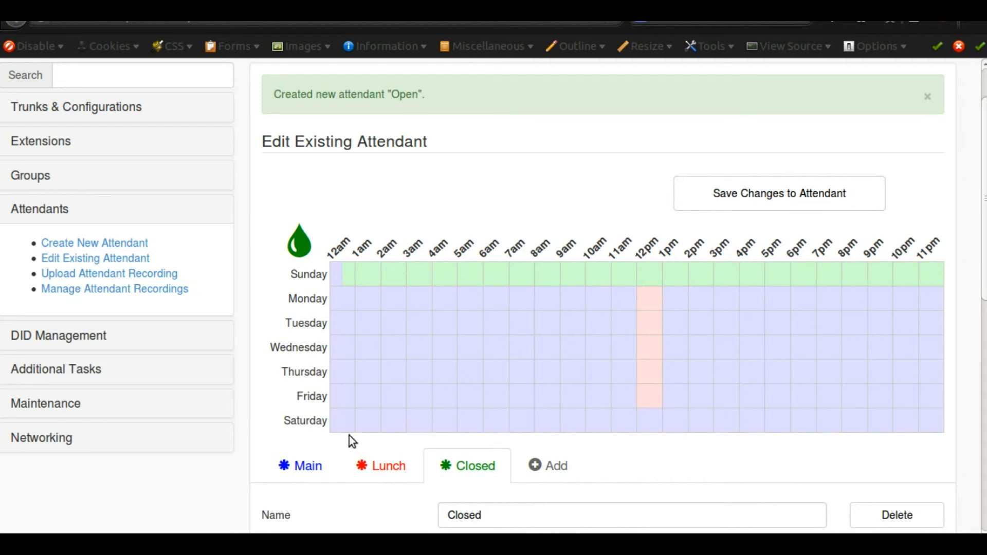
{"action": "left_click_drag", "start_coordinate": [342, 421], "coordinate": [528, 420]}
{"action": "left_click_drag", "start_coordinate": [630, 417], "coordinate": [840, 417]}
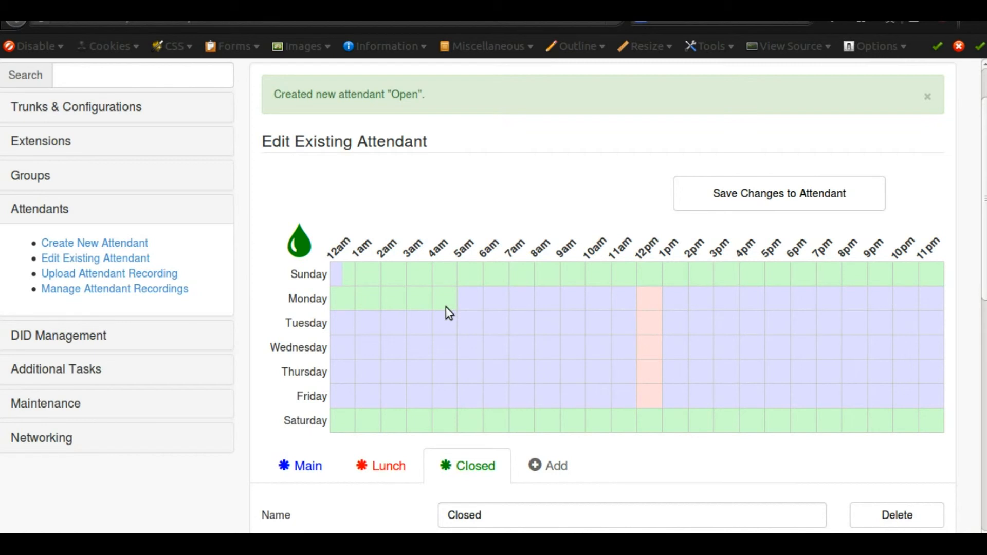
{"action": "left_click_drag", "start_coordinate": [531, 308], "coordinate": [530, 395]}
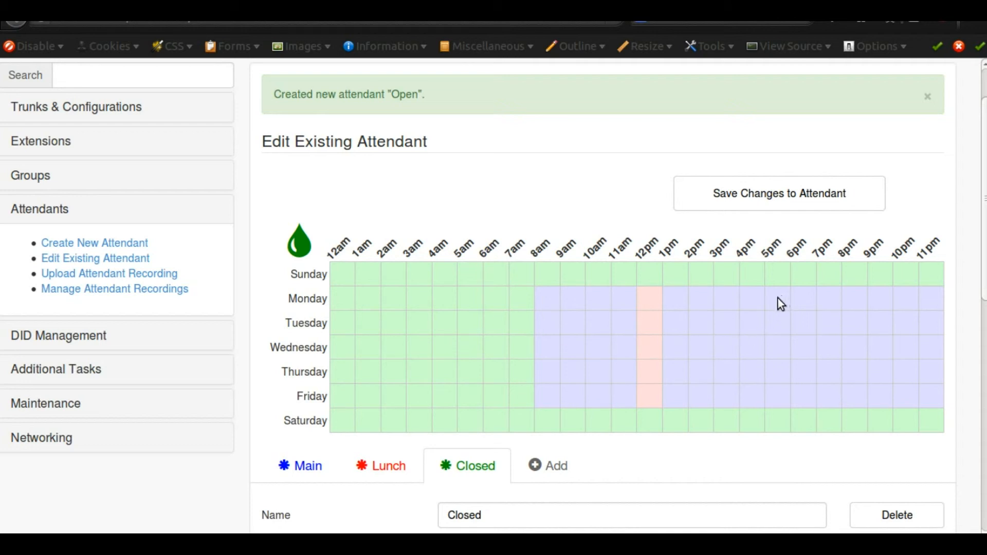
{"action": "left_click_drag", "start_coordinate": [812, 301], "coordinate": [936, 397]}
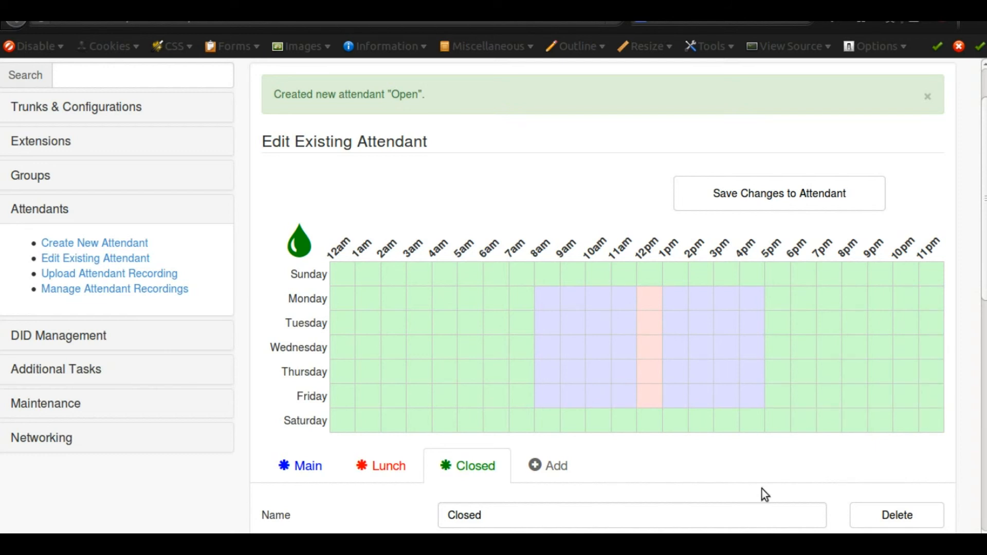
Allow direct extension dialing for the Closed section
{"action": "scroll", "coordinate": [761, 491], "scroll_direction": "down", "scroll_amount": 3}
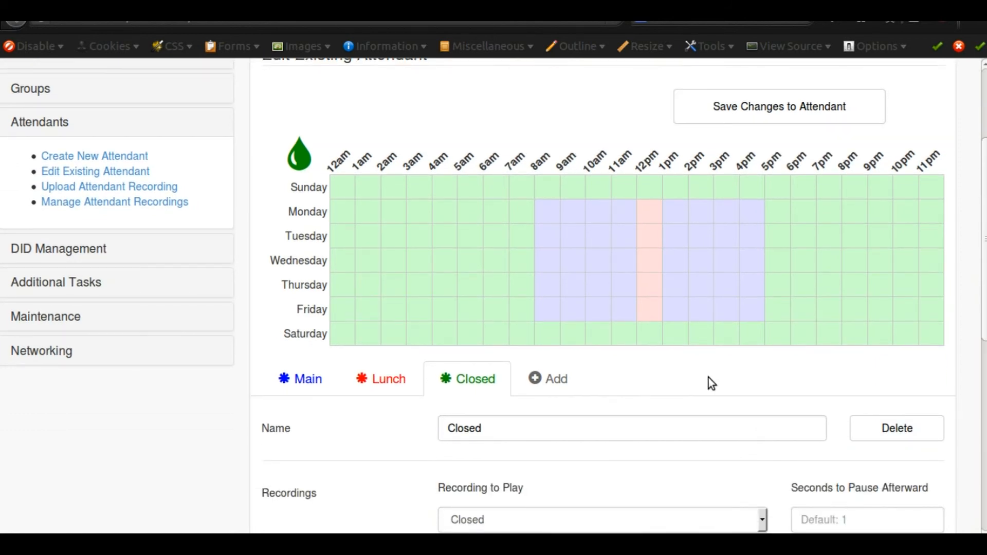
{"action": "scroll", "coordinate": [709, 380], "scroll_direction": "down", "scroll_amount": 10}
{"action": "scroll", "coordinate": [711, 383], "scroll_direction": "down", "scroll_amount": 3}
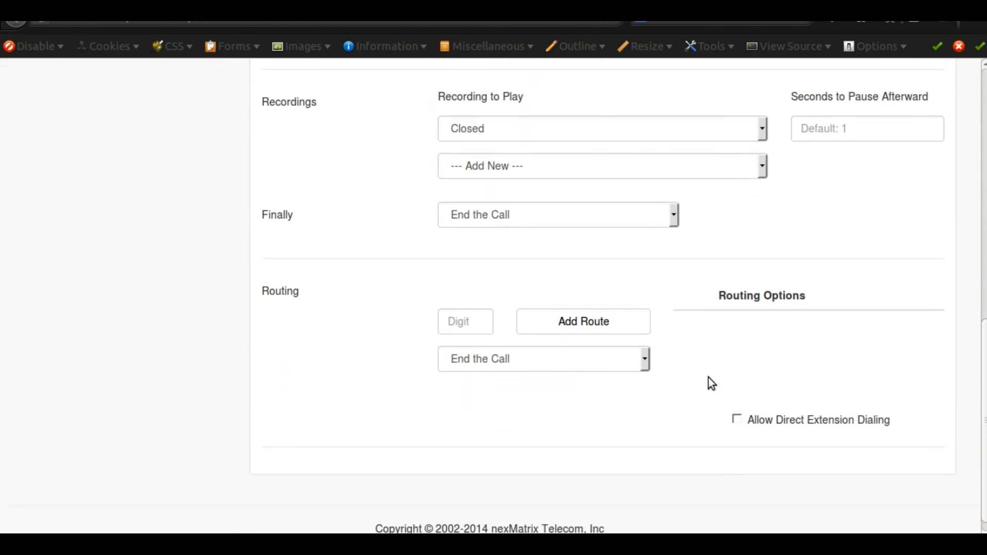
{"action": "scroll", "coordinate": [711, 383], "scroll_direction": "up", "scroll_amount": 4}
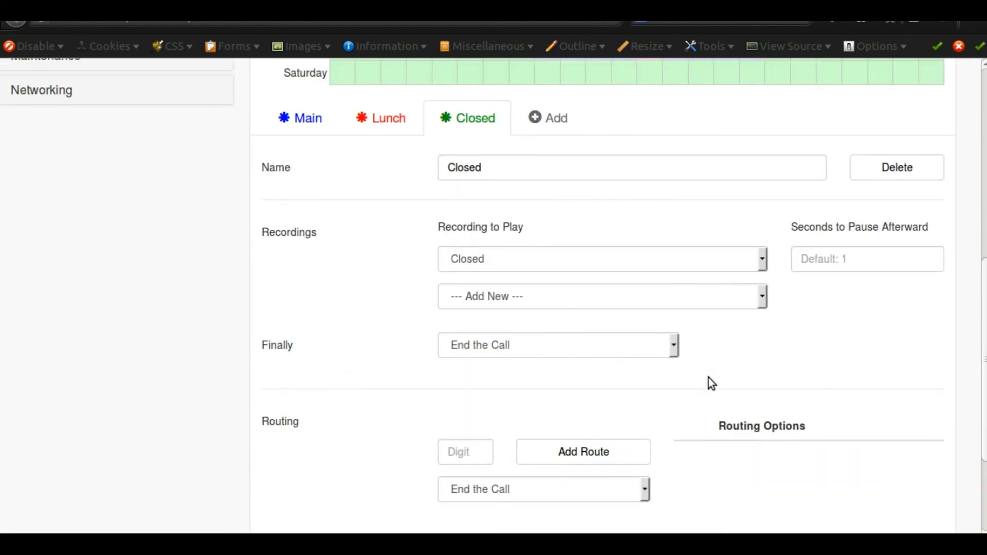
{"action": "scroll", "coordinate": [711, 383], "scroll_direction": "down", "scroll_amount": 3}
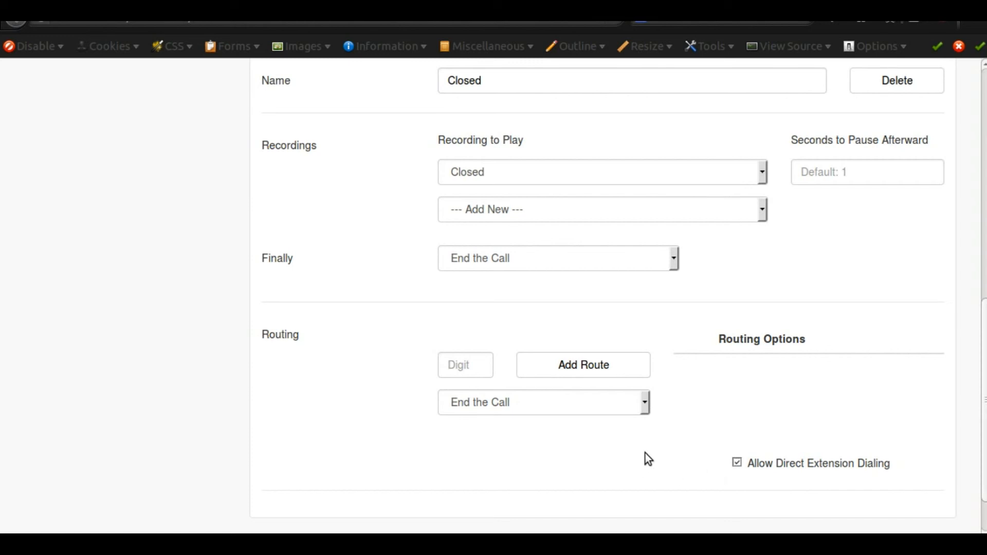
{"action": "left_click", "coordinate": [563, 413]}
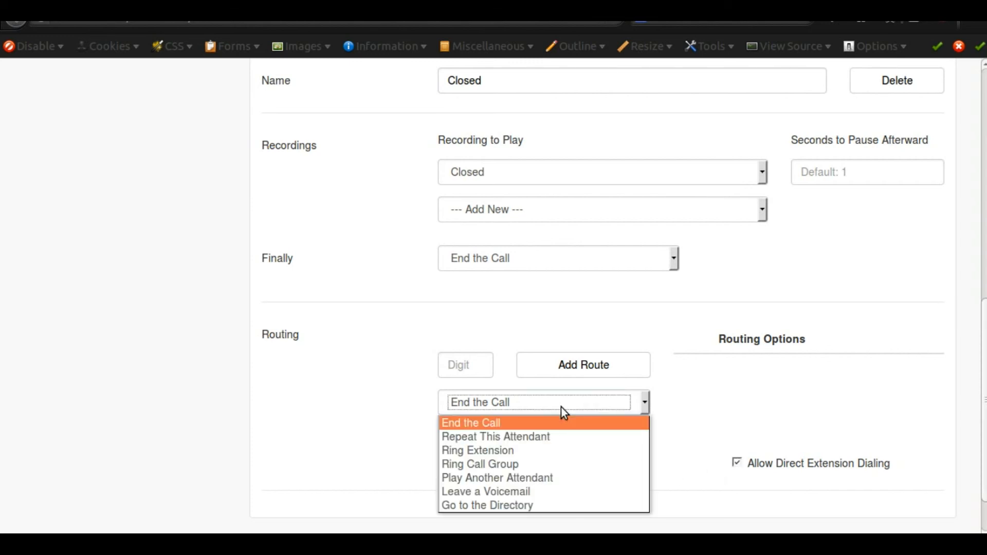
{"action": "left_click", "coordinate": [557, 437]}
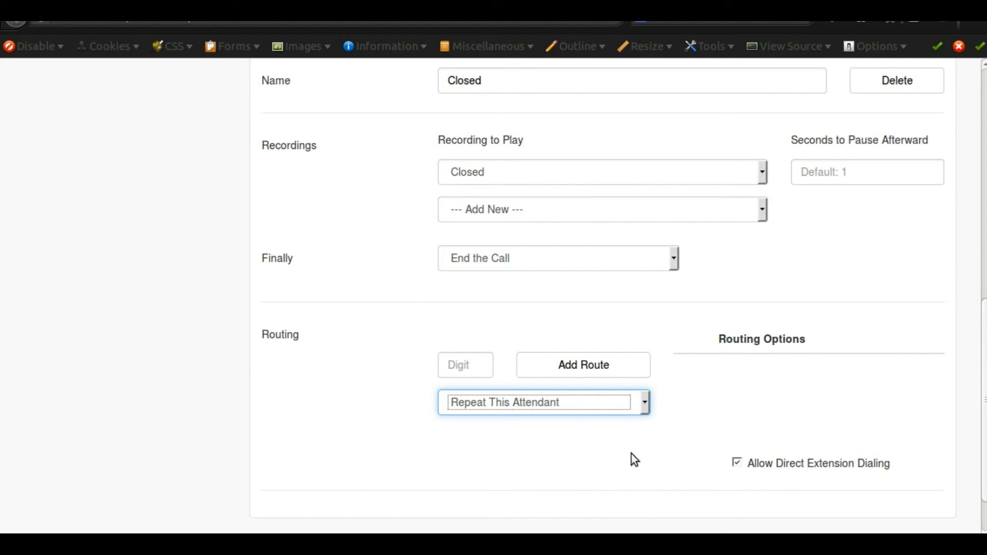
{"action": "left_click", "coordinate": [589, 402]}
{"action": "left_click", "coordinate": [581, 422]}
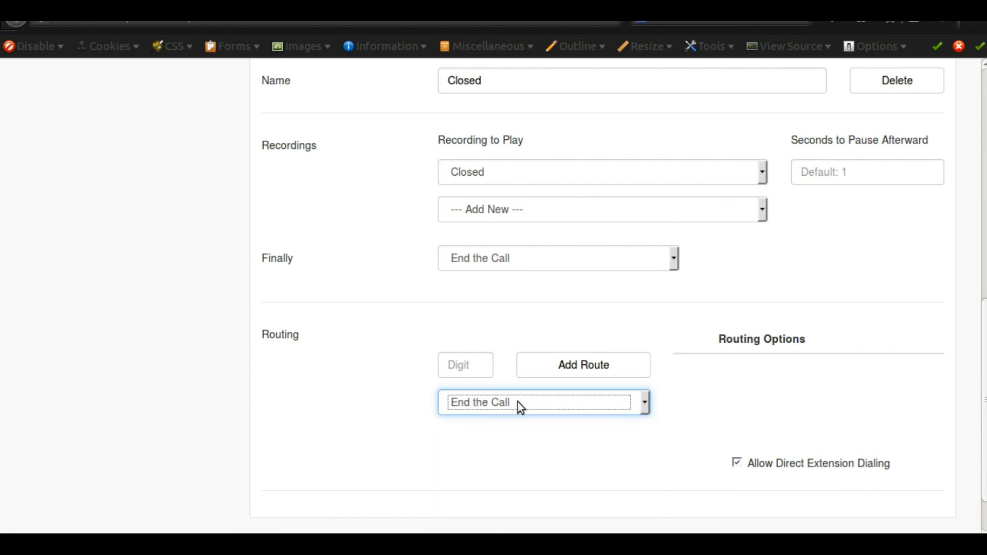
Make the Closed section finally repeat this attendant, and fill in a digit 1 route that leaves a voicemail for extension 1000
{"action": "left_click", "coordinate": [492, 259]}
{"action": "left_click", "coordinate": [494, 291]}
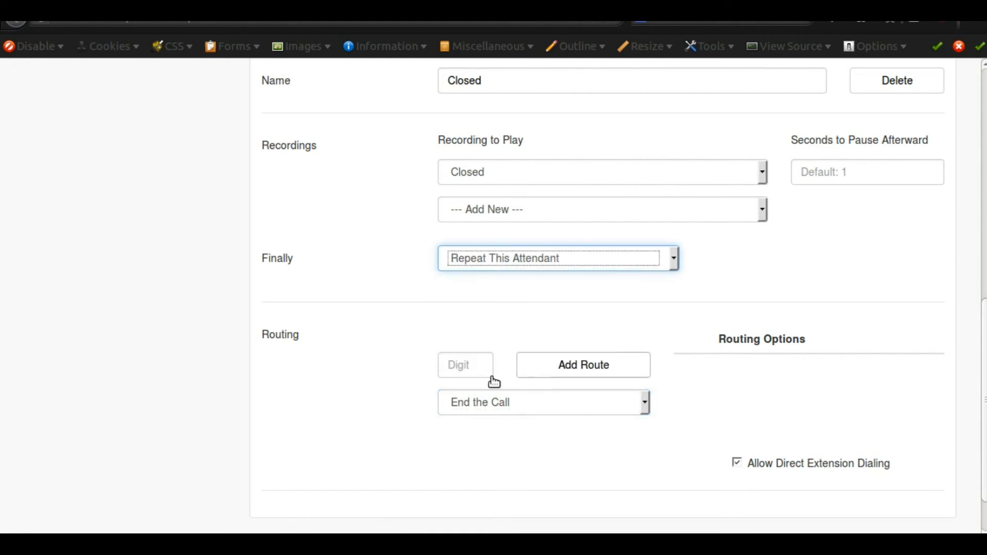
{"action": "left_click", "coordinate": [463, 364]}
{"action": "type", "text": "1"}
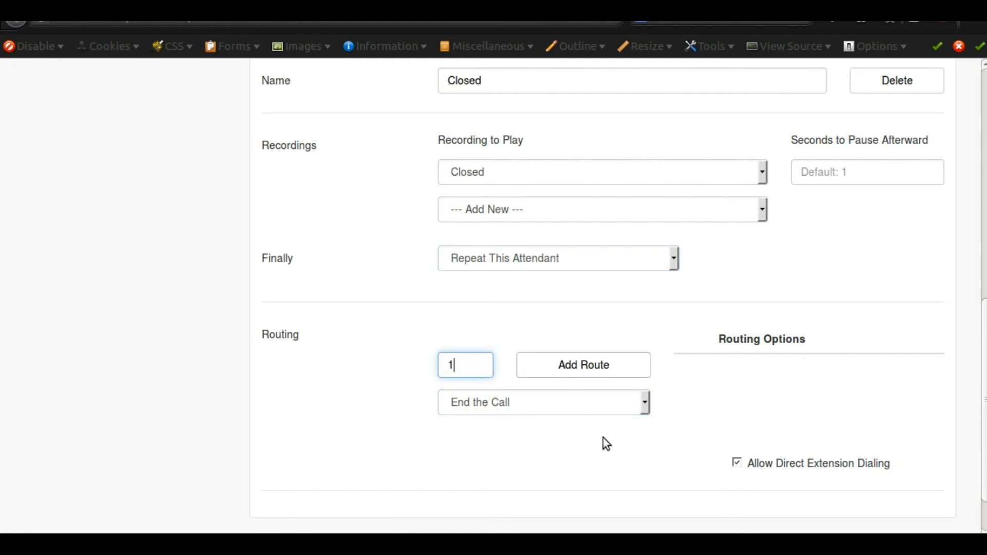
{"action": "left_click", "coordinate": [538, 409]}
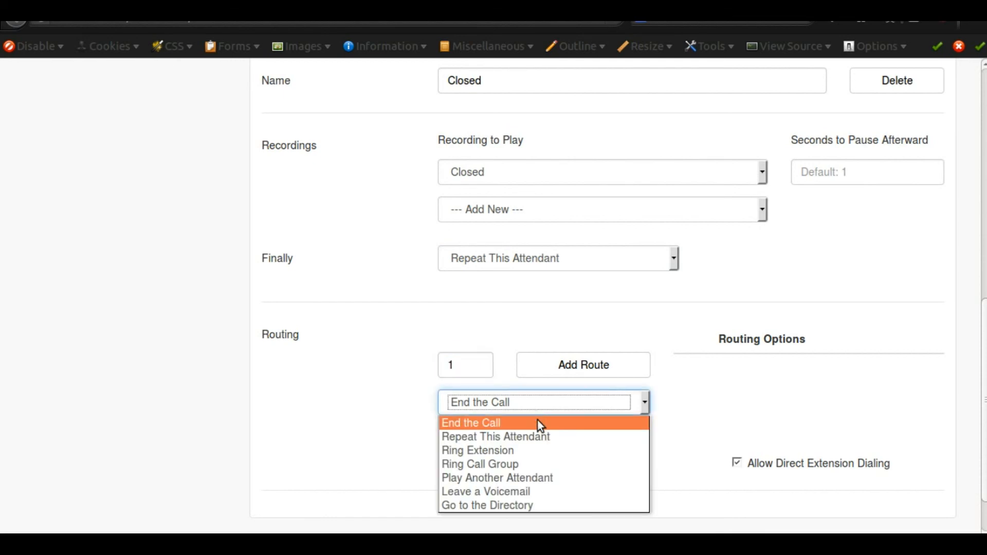
{"action": "left_click", "coordinate": [545, 491]}
{"action": "left_click", "coordinate": [579, 443]}
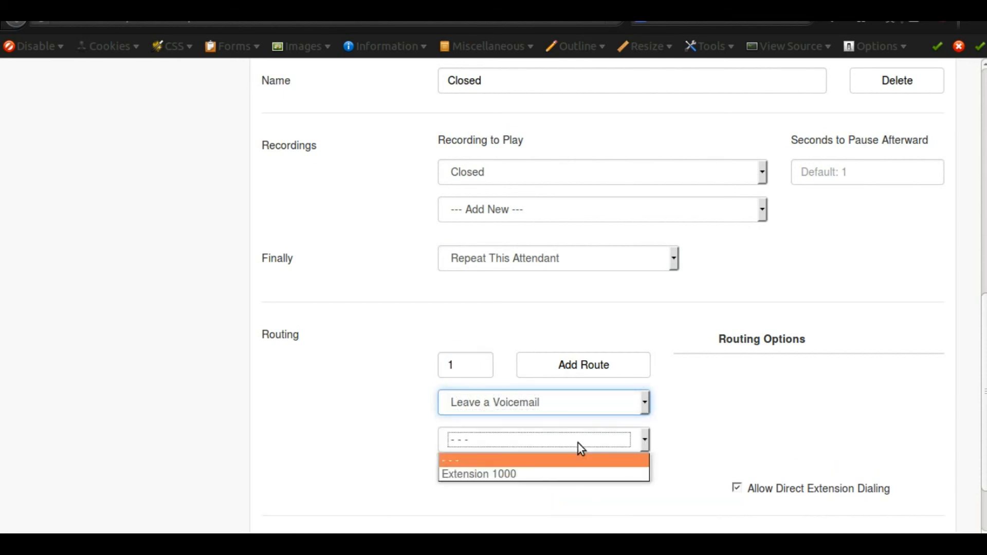
{"action": "left_click", "coordinate": [571, 474]}
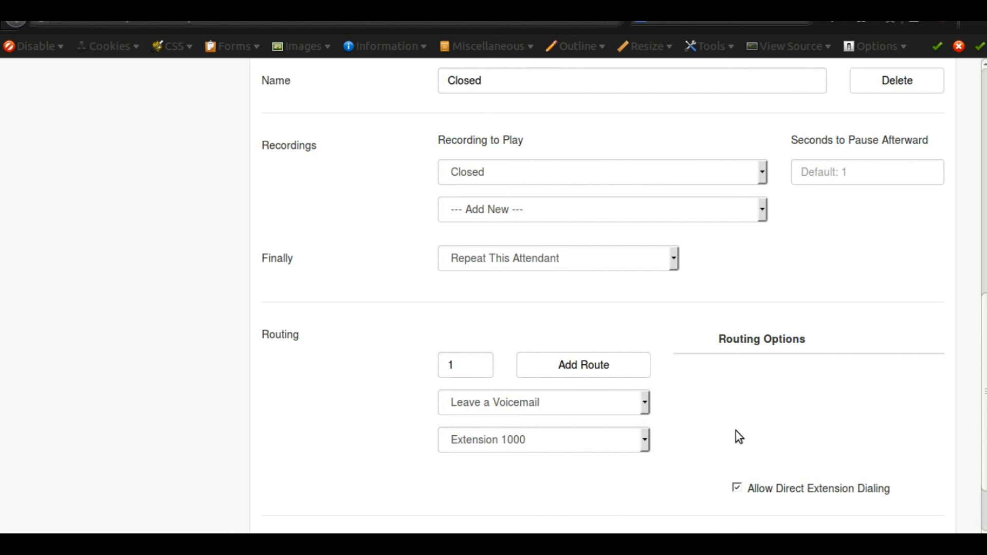
Save the changes to the attendant and reopen the Open attendant for editing
{"action": "scroll", "coordinate": [735, 431], "scroll_direction": "up", "scroll_amount": 10}
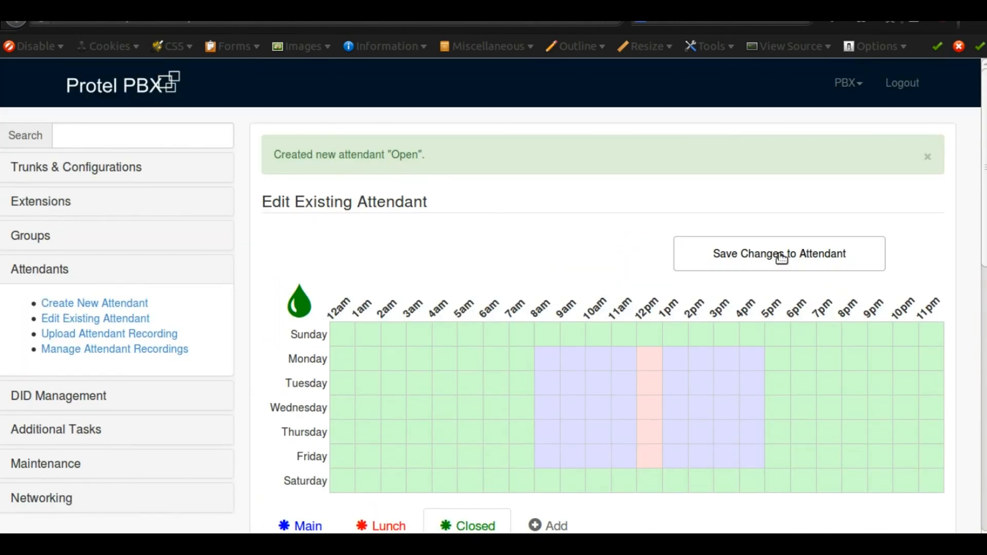
{"action": "left_click", "coordinate": [780, 256]}
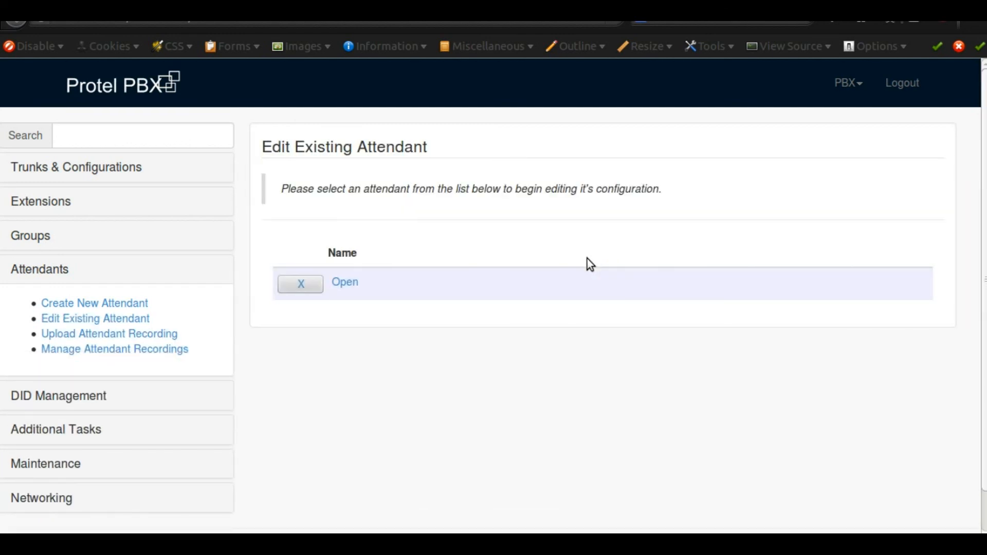
{"action": "scroll", "coordinate": [436, 301], "scroll_direction": "down", "scroll_amount": 2}
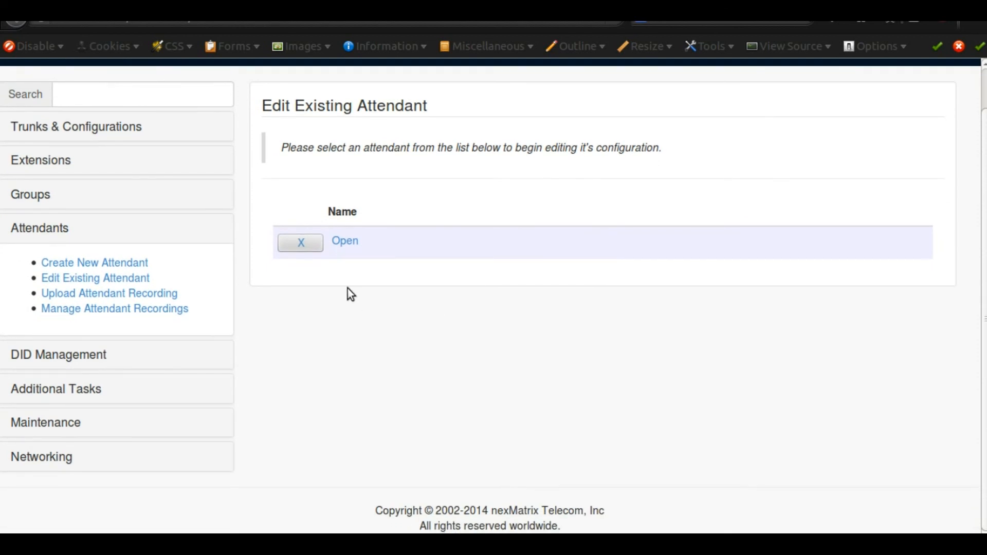
{"action": "left_click", "coordinate": [347, 242]}
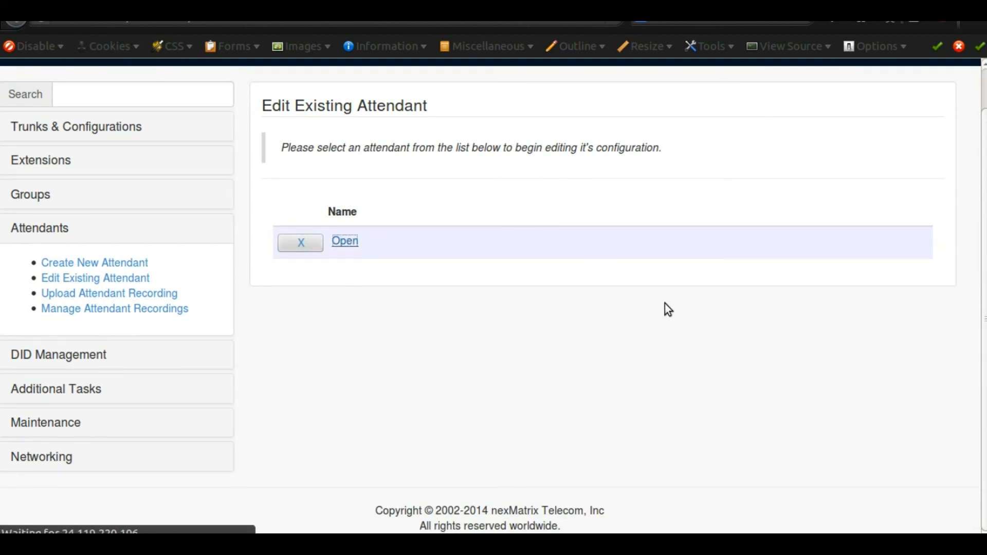